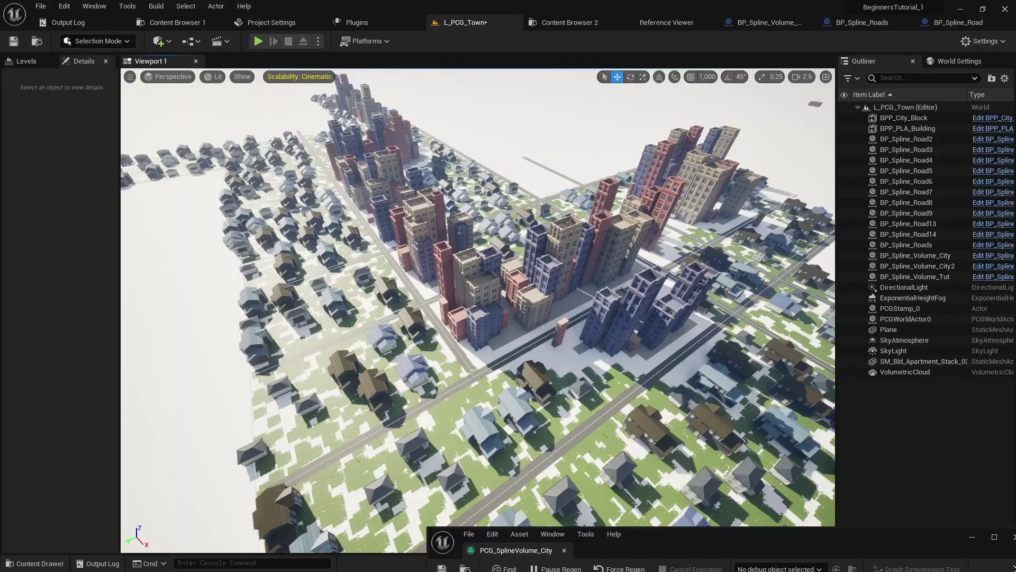
Step: Examine the generated town's apartment blocks, houses and roads from several angles in the level viewport
right_click_drag(378, 387, 524, 325)
key("a")
right_click_drag(455, 367, 619, 346)
key("a")
right_click_drag(519, 350, 559, 340)
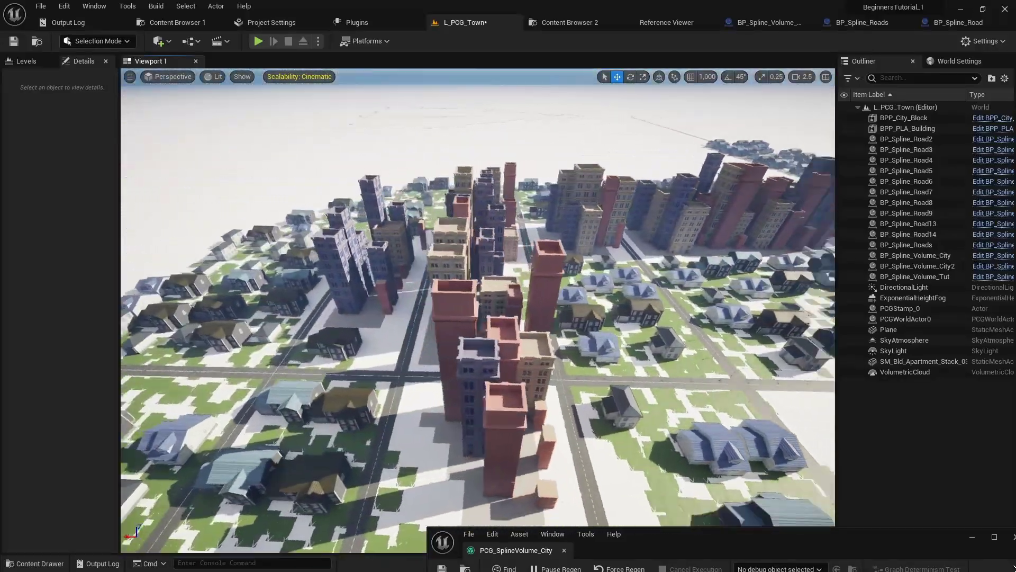
right_click_drag(558, 340, 540, 330)
scroll(545, 331, "down", 3)
right_click_drag(614, 325, 657, 310)
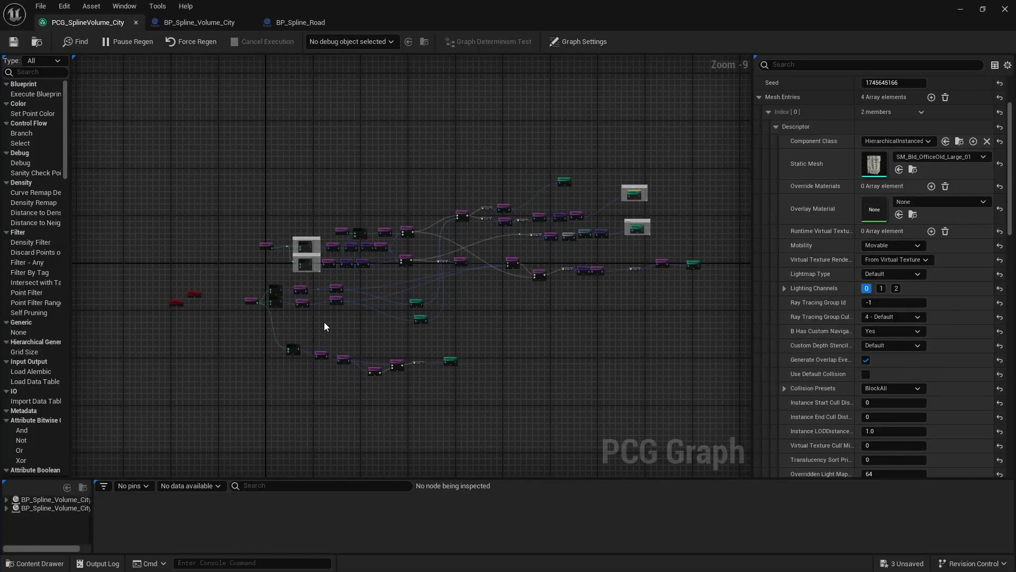
Step: Examine the Tall and Medium node branches of the PCG_SplineVolume_City graph, from Get Spline Data (Self) through Self Pruning
scroll(413, 323, "up", 6)
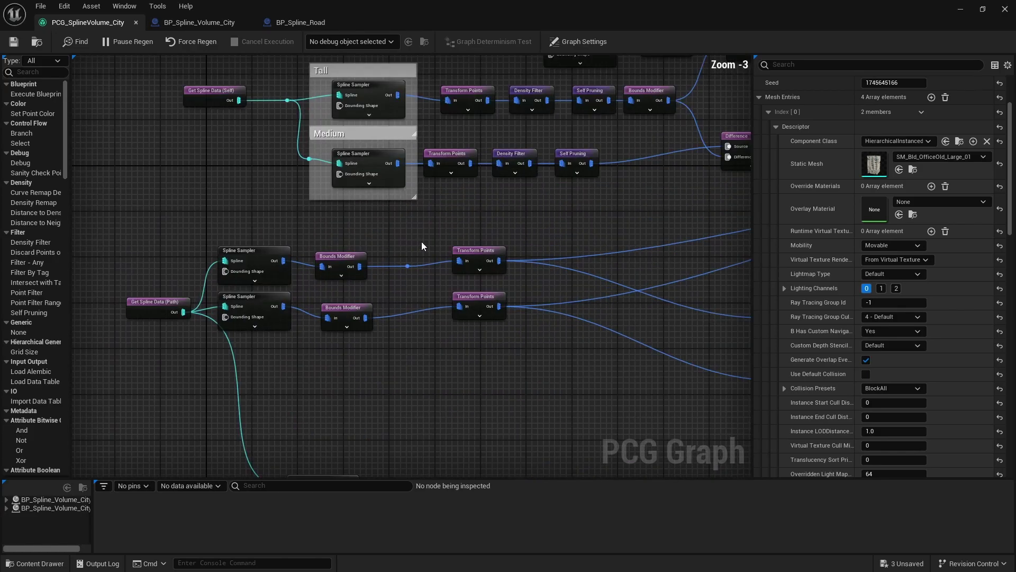
right_click_drag(489, 214, 476, 329)
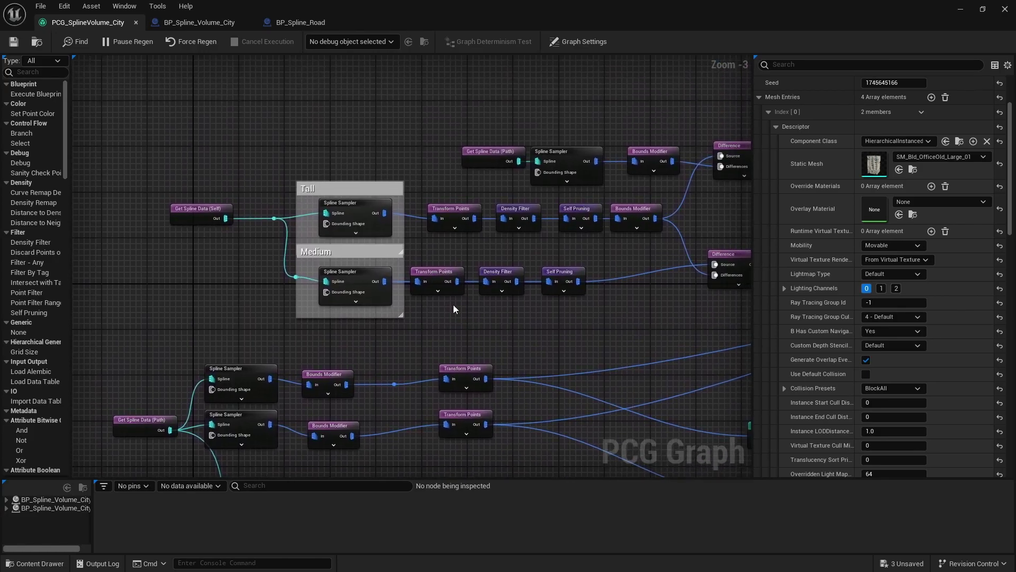
scroll(454, 306, "up", 1)
mouse_move(549, 329)
right_mouse_down()
mouse_move(386, 340)
mouse_move(549, 337)
right_mouse_up()
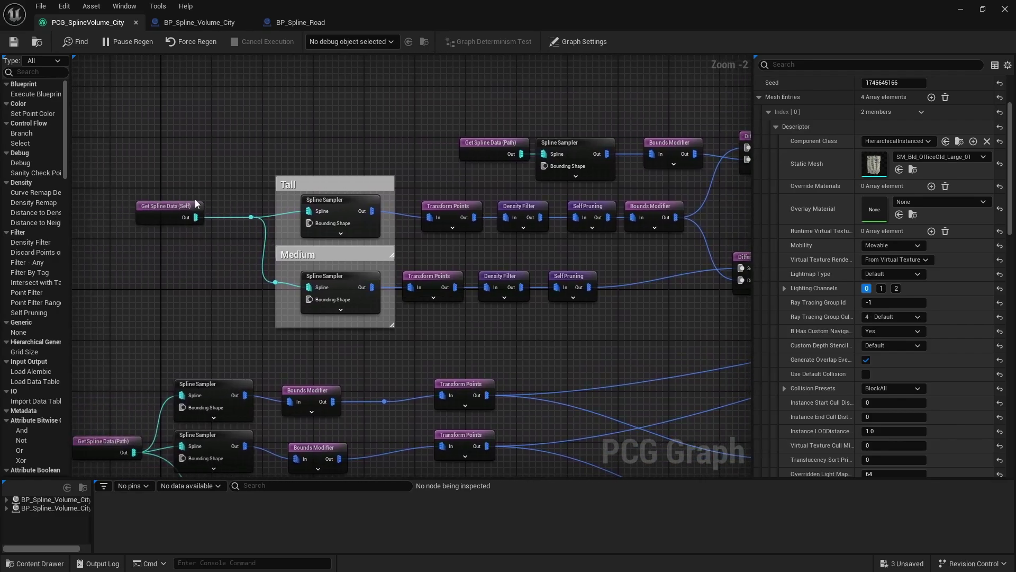
left_click_drag(126, 181, 595, 323)
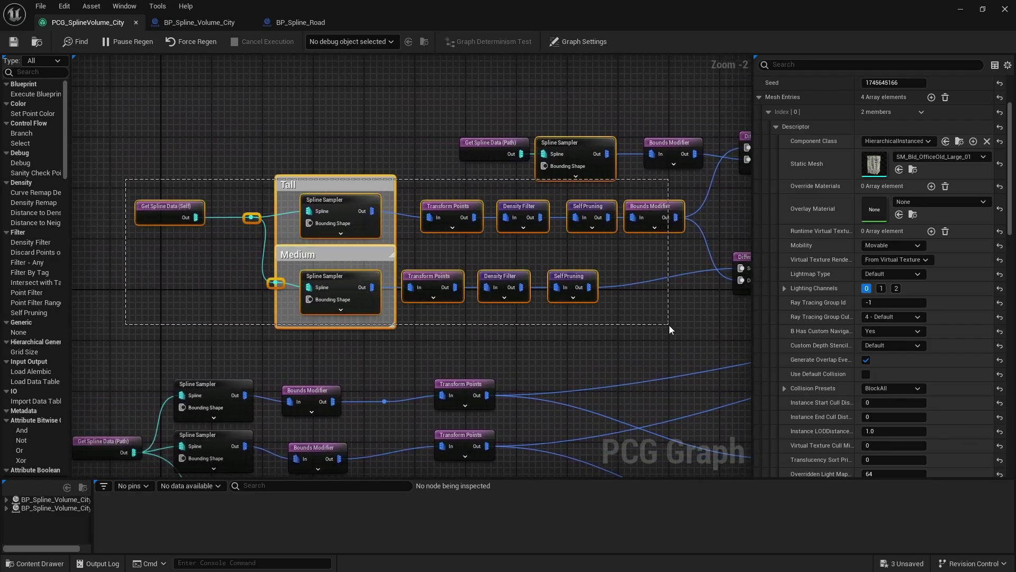
left_click_drag(670, 326, 670, 327)
left_click_drag(139, 190, 579, 310)
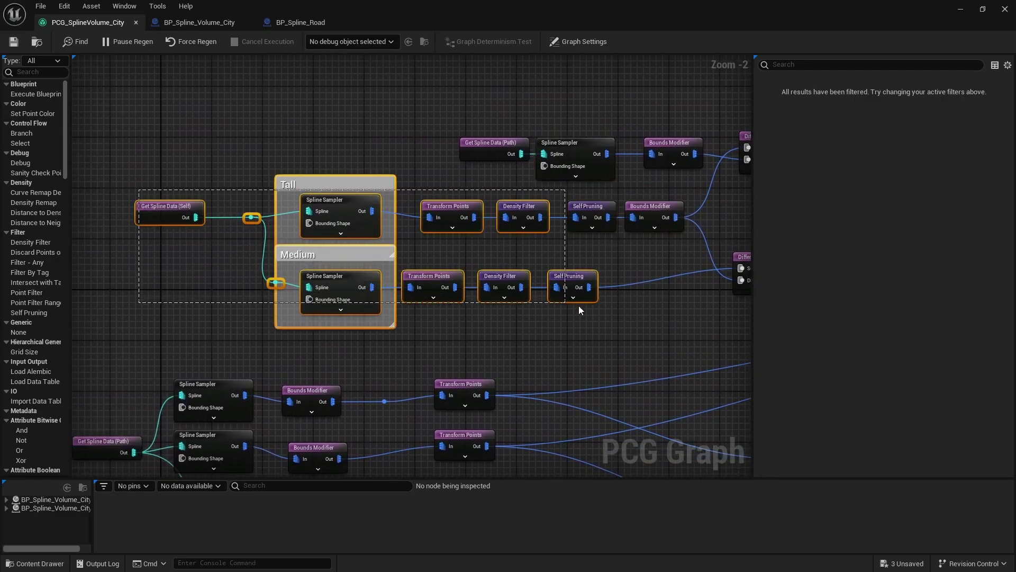
left_click_drag(707, 315, 698, 315)
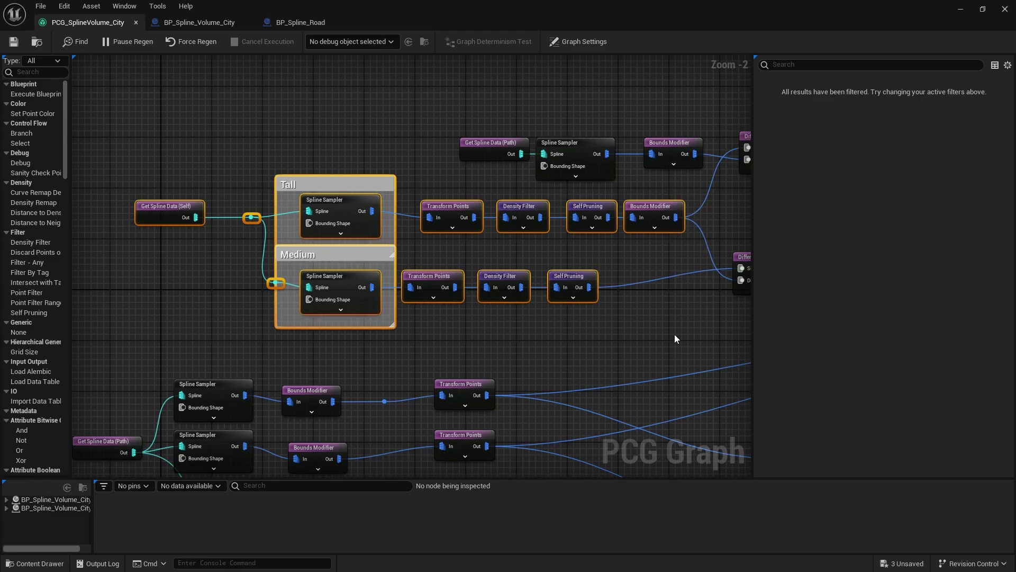
left_click(674, 334)
right_click_drag(652, 254, 446, 259)
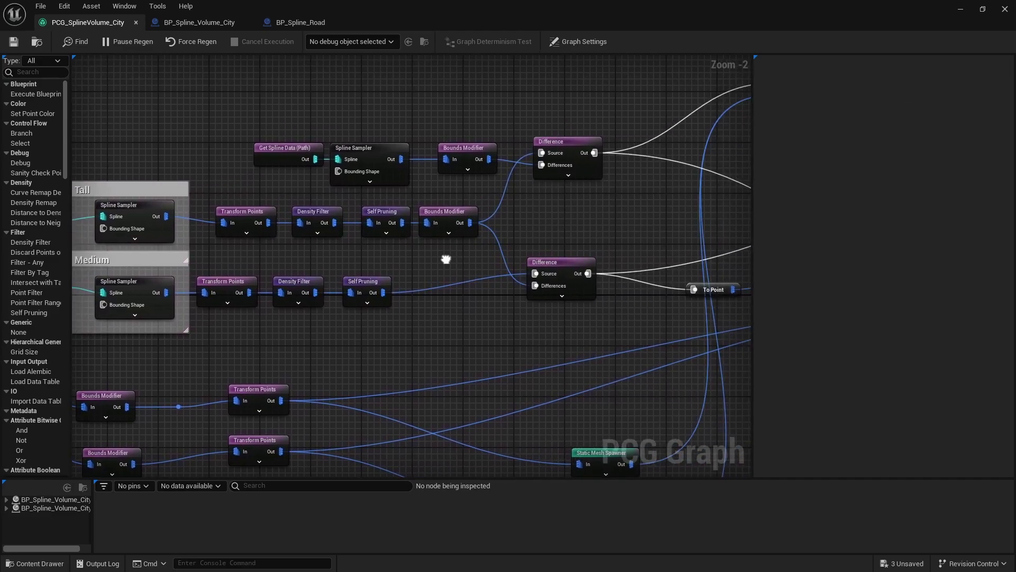
Step: Inspect the settings of the Difference node that combines the tall building points with the path spline points
left_click(558, 141)
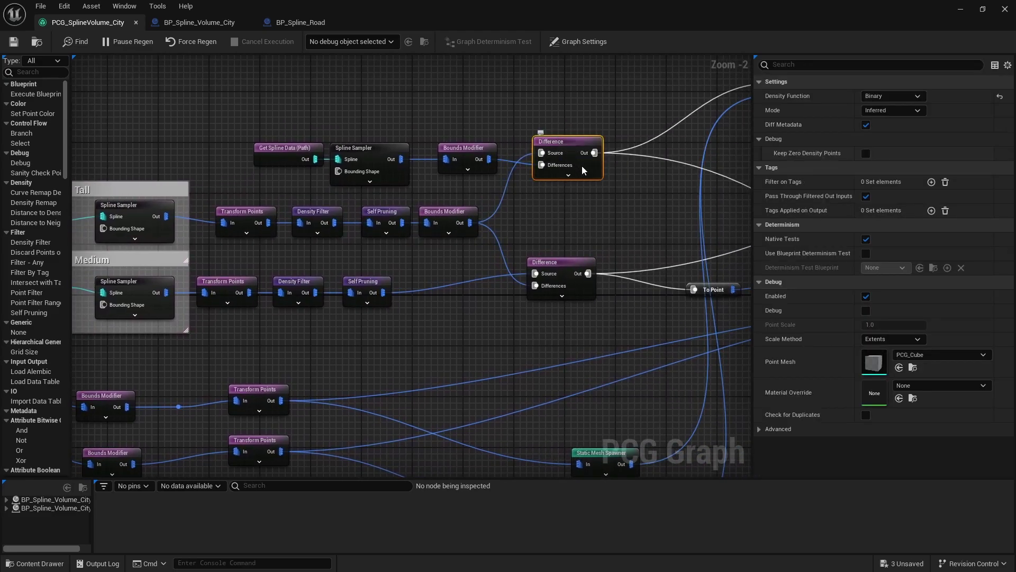
left_click_drag(481, 178, 443, 128)
right_click_drag(90, 276, 323, 158)
Step: Look up the actor tags in the BP_Spline_Road class defaults and glance at BP_Spline_Volume_City before returning to the PCG graph
left_click(309, 24)
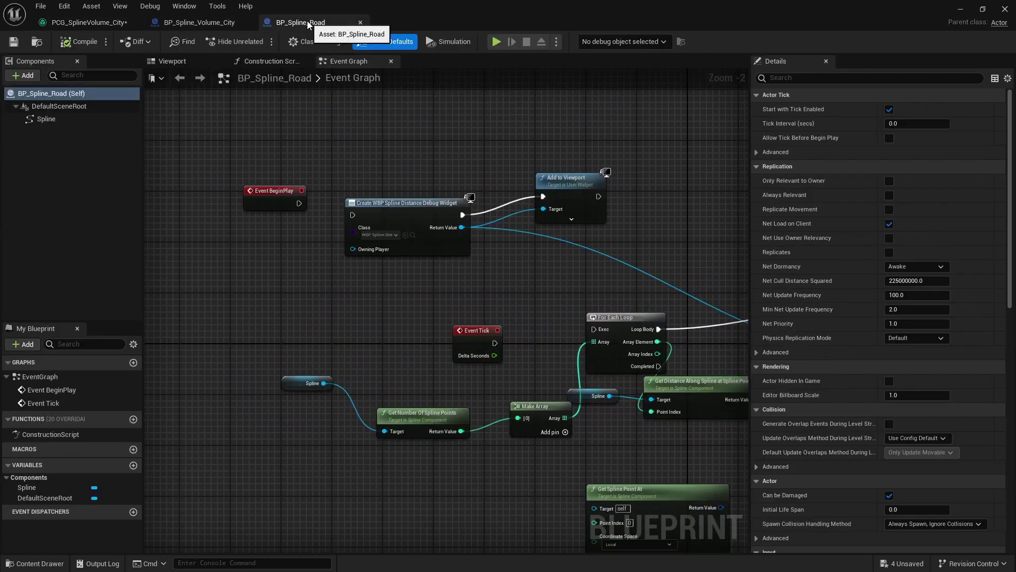
left_click(53, 119)
left_click(51, 93)
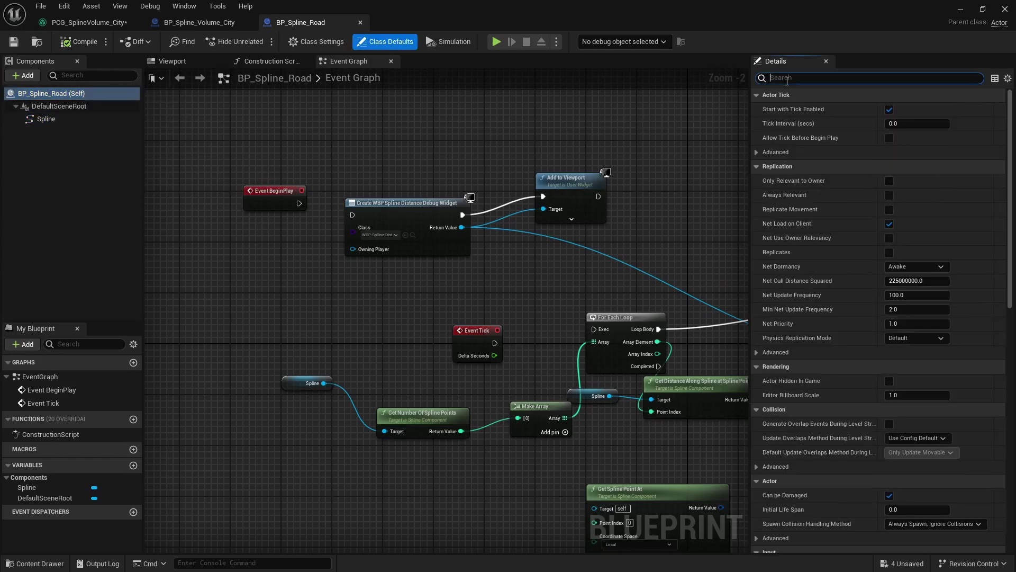
left_click(787, 80)
type("tag")
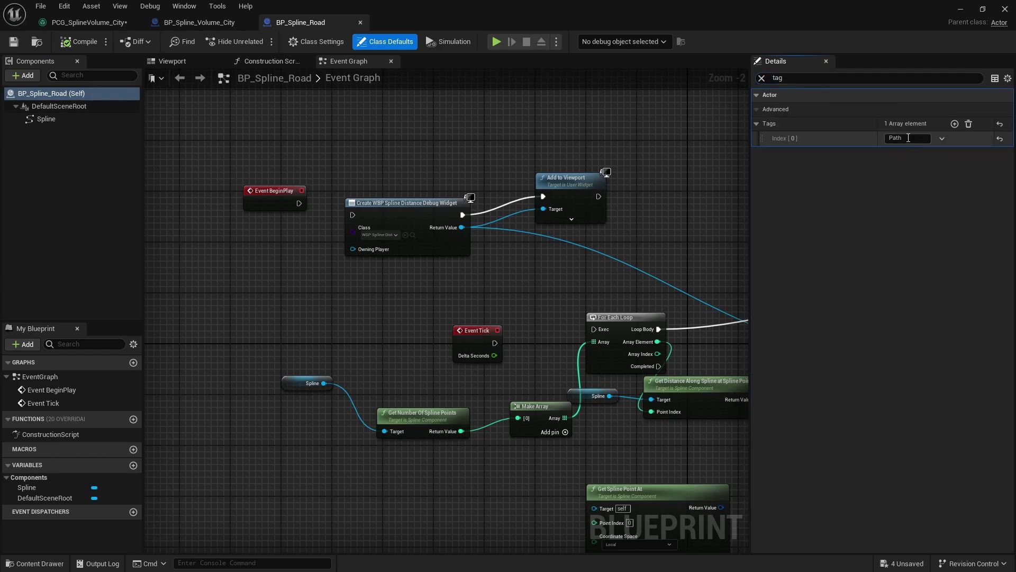
left_click(408, 203)
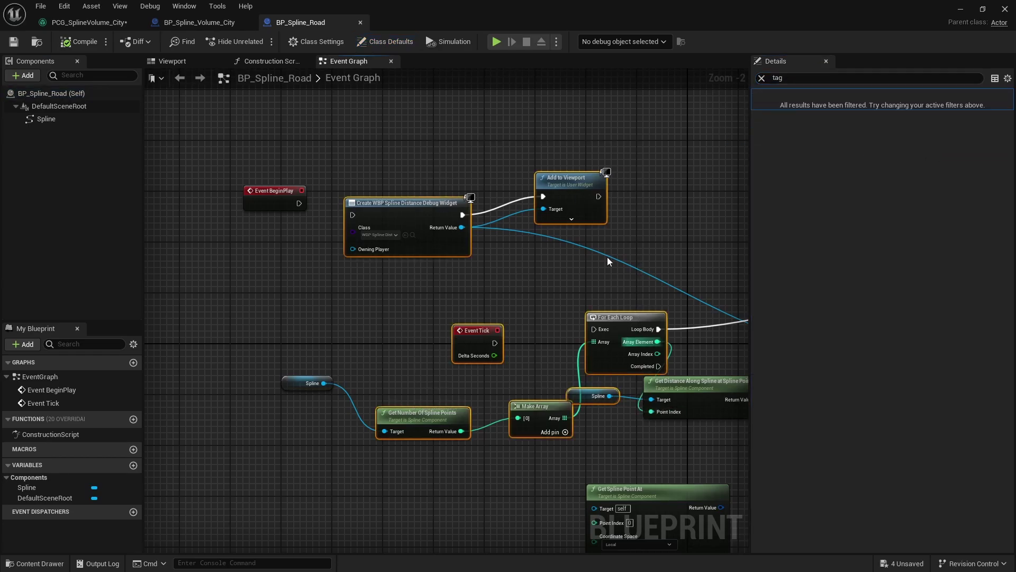
left_click(505, 167)
left_click(198, 22)
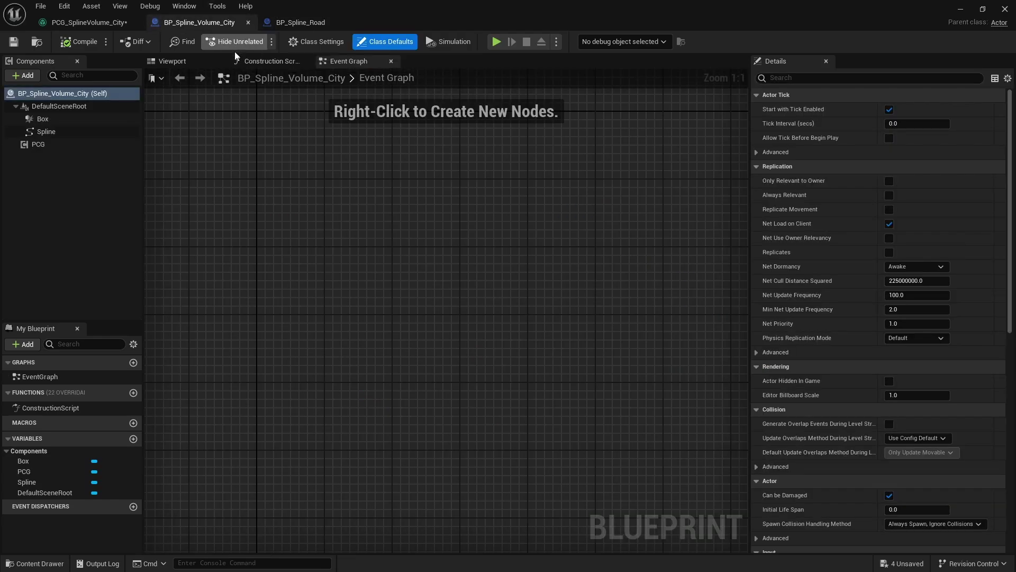
left_click(88, 22)
Step: Move the PCG graph window clear of the level viewport, then select the BP_Spline_Road4 road and frame it
left_click_drag(334, 11, 189, 189)
mouse_move(480, 105)
right_mouse_down()
mouse_move(413, 100)
mouse_move(460, 122)
mouse_move(480, 105)
right_mouse_up()
scroll(480, 106, "up", 2)
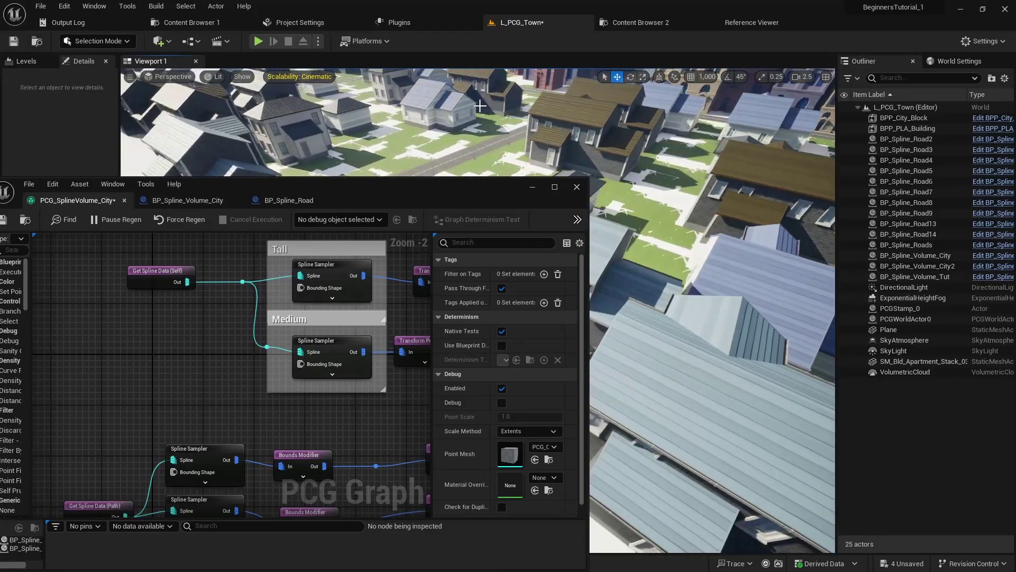
left_click_drag(445, 188, 501, 404)
right_click_drag(459, 276, 574, 291)
left_click(578, 291)
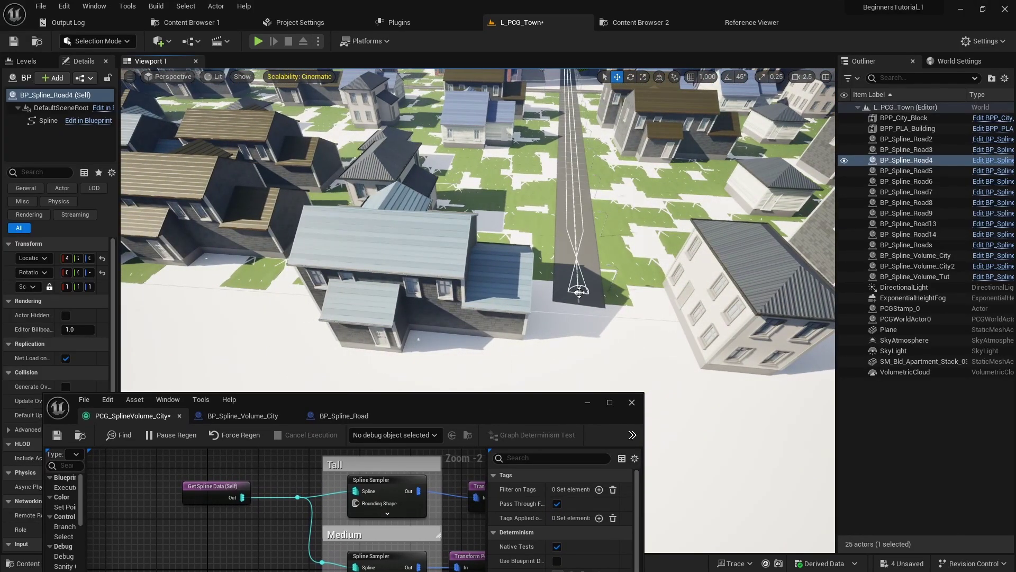
key("f")
right_click_drag(433, 352, 433, 352)
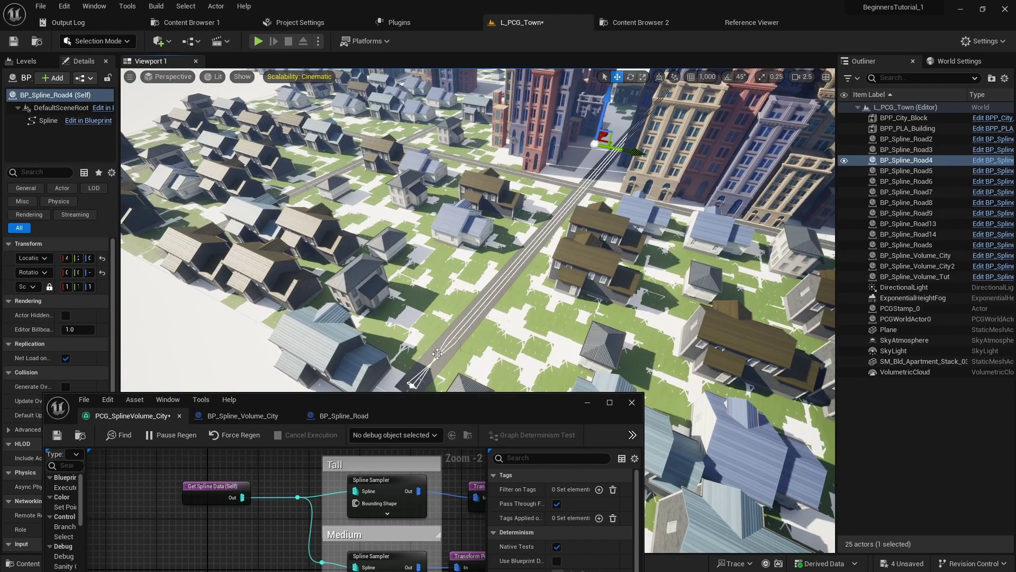
Step: Back in the maximized PCG graph, move the Get Spline Data (Path) node farther from the spline samplers and check its Actor Selection options
left_click_drag(459, 412, 463, 1)
right_click_drag(251, 160, 331, 56)
left_click_drag(193, 150, 561, 277)
right_click_drag(316, 282, 381, 297)
left_click(381, 297)
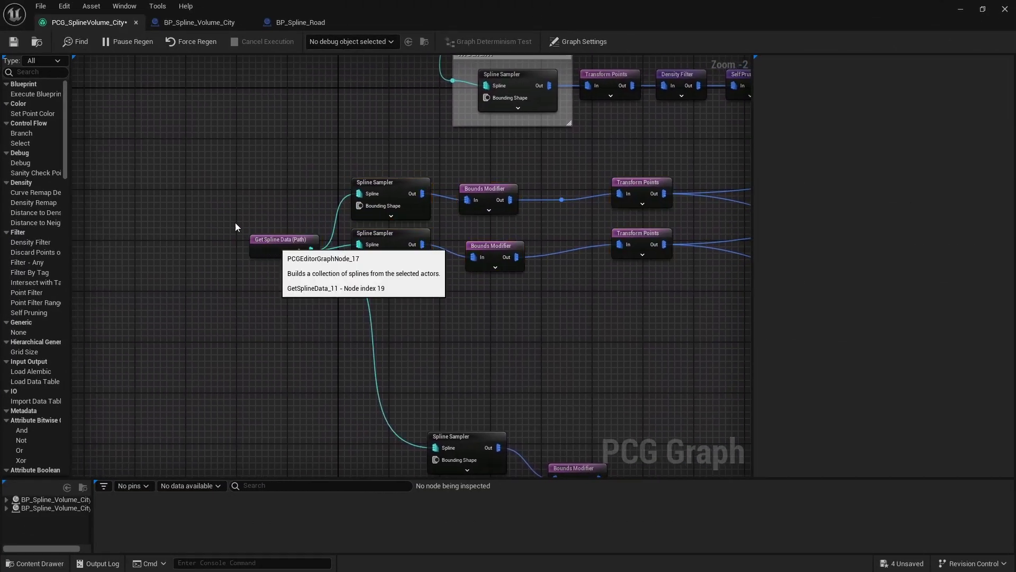
left_click_drag(273, 245, 216, 208)
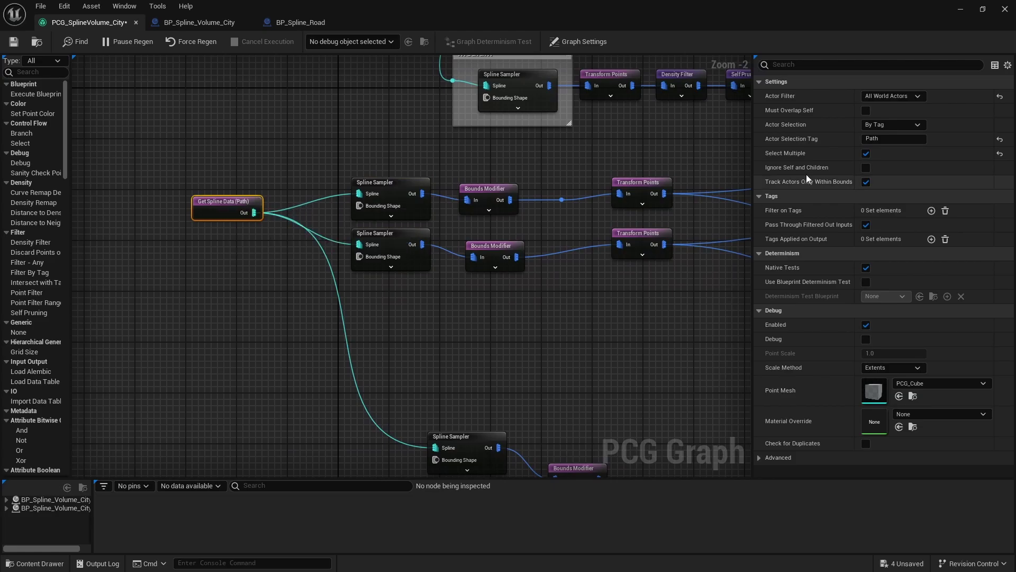
left_click(903, 124)
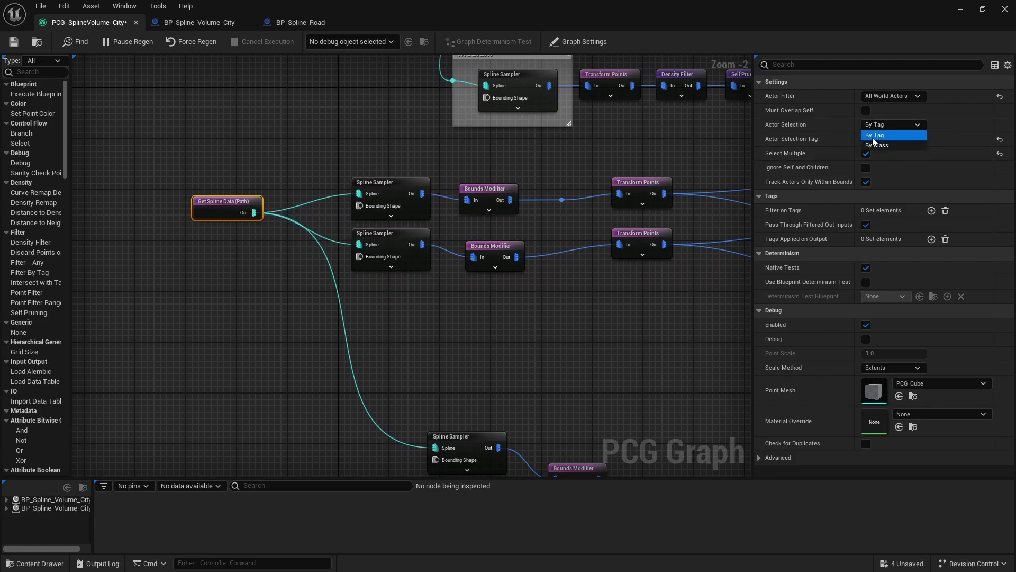
left_click(841, 126)
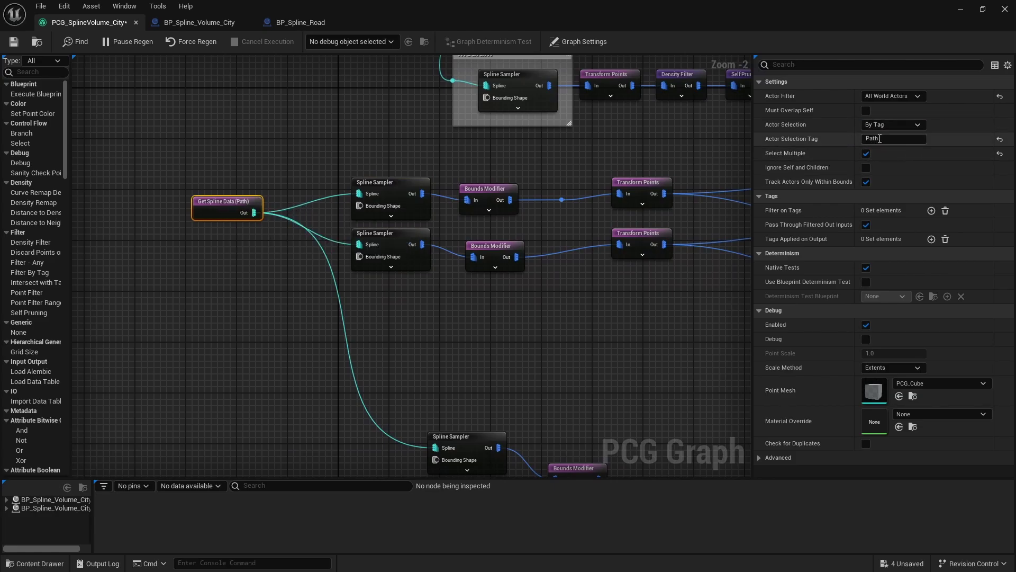
Step: Inspect the sampling settings of the upper Spline Sampler fed by Get Spline Data (Path)
right_click_drag(439, 161, 349, 164)
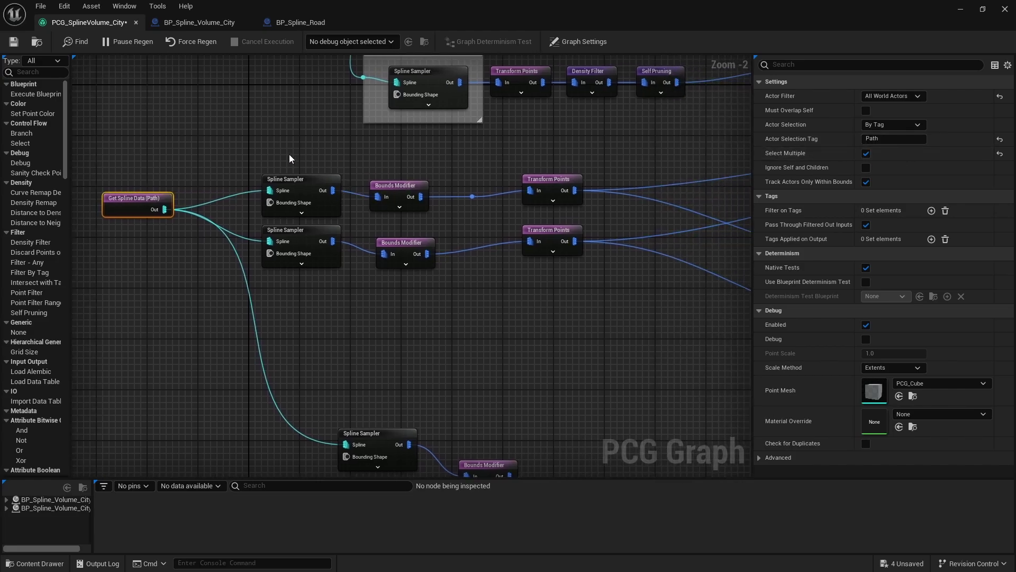
left_click_drag(589, 189, 589, 189)
left_click(296, 178)
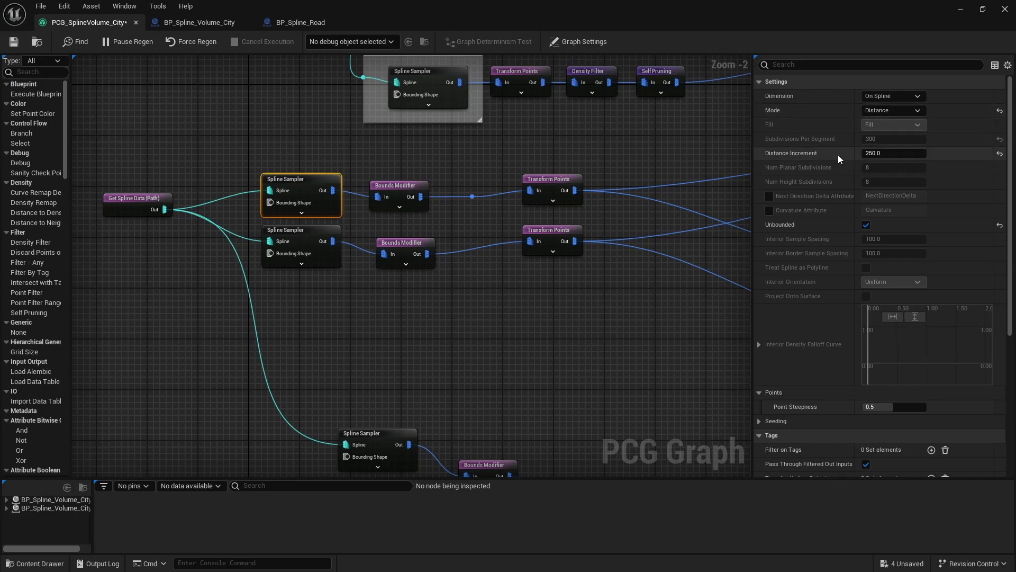
Step: Open the SM_Env_Road_01 mesh from the upper road branch's Static Mesh Spawner and view it up close
right_click_drag(656, 277, 525, 252)
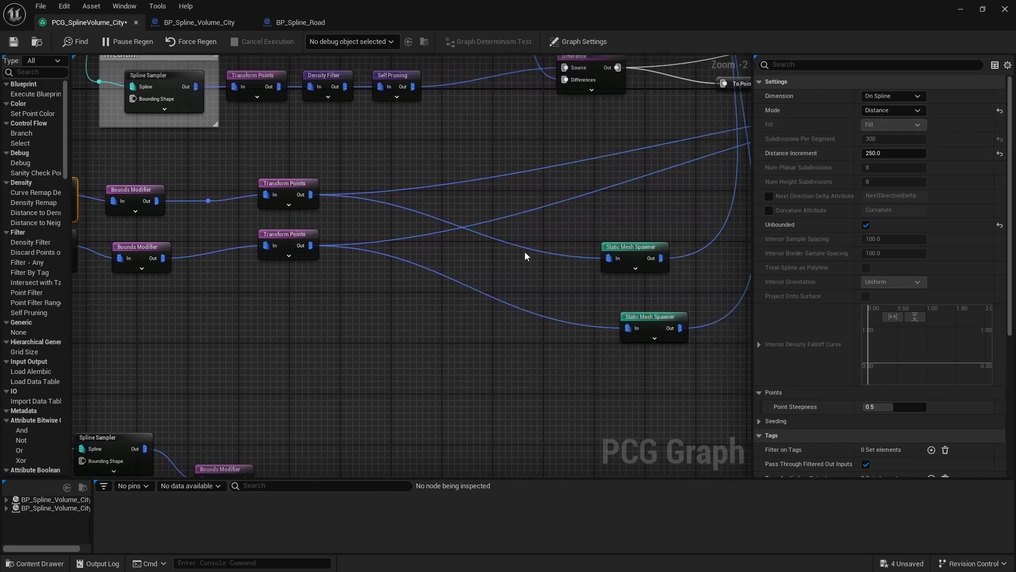
left_click(640, 251)
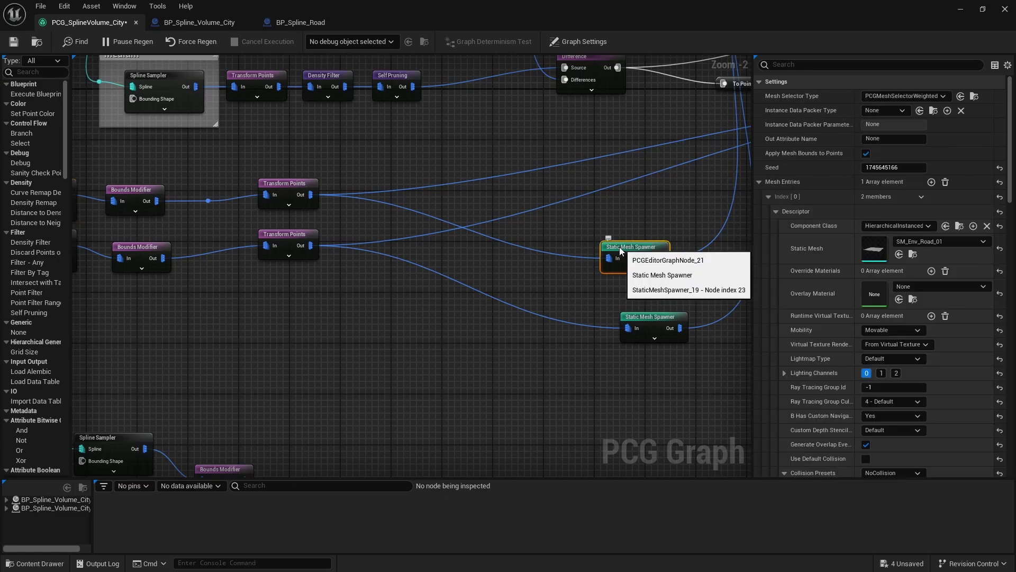
double_click(875, 249)
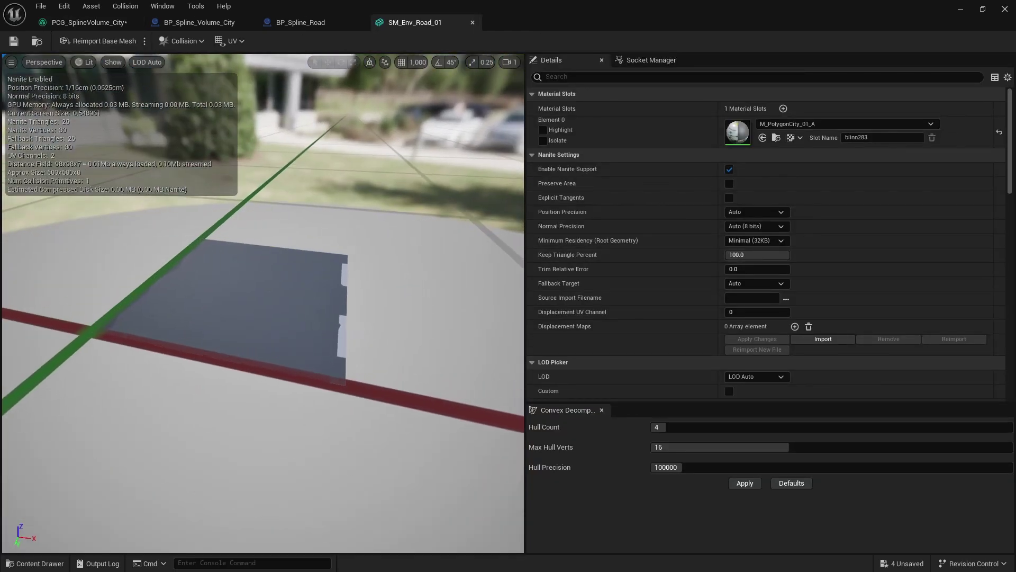
scroll(300, 271, "up", 4)
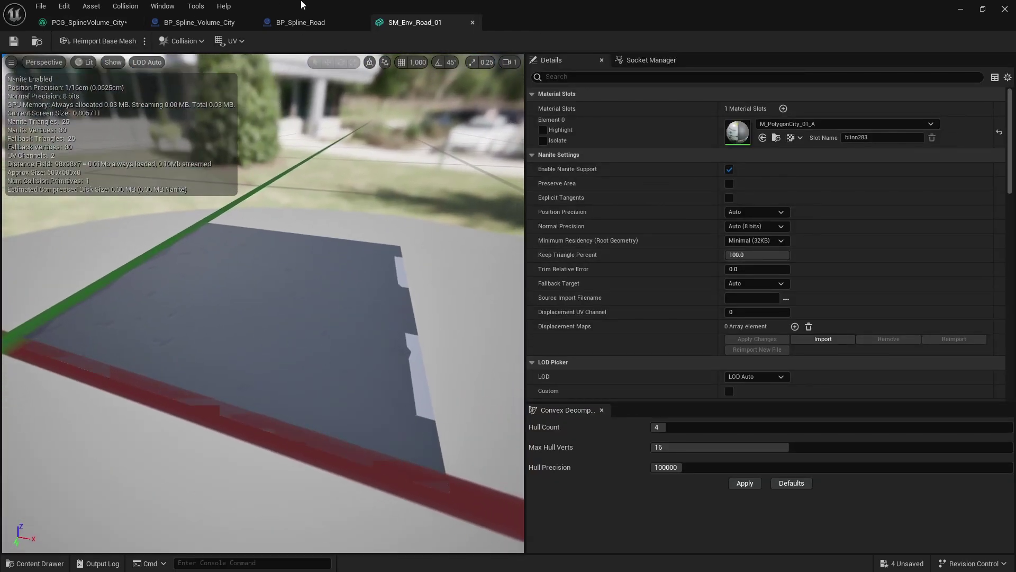
Step: Return to the PCG graph and compare the Spline Sampler and Transform Points settings of the two road branches
left_click(93, 23)
right_click_drag(182, 212, 376, 219)
left_click_drag(546, 208, 546, 208)
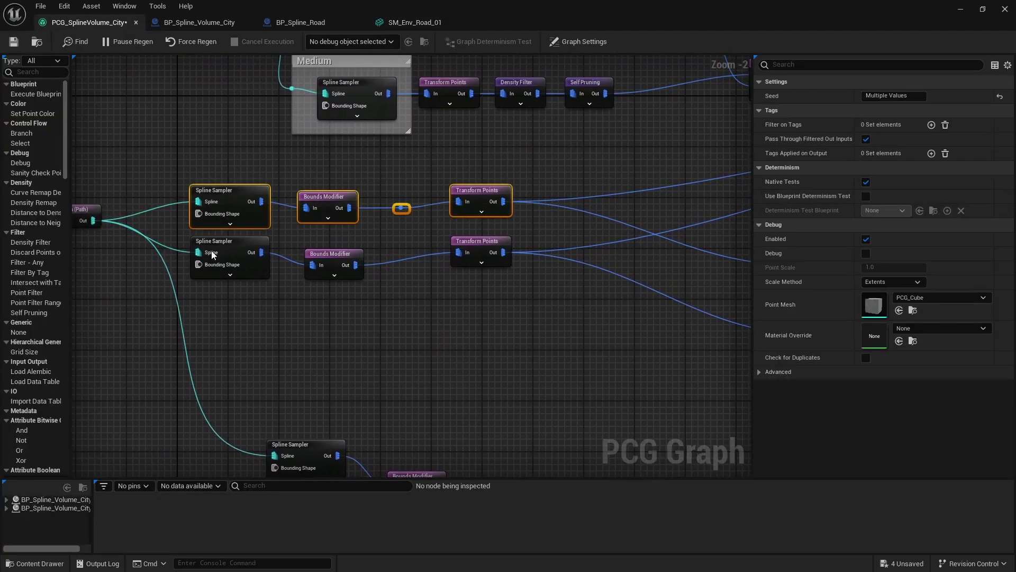
left_click_drag(173, 235, 594, 286)
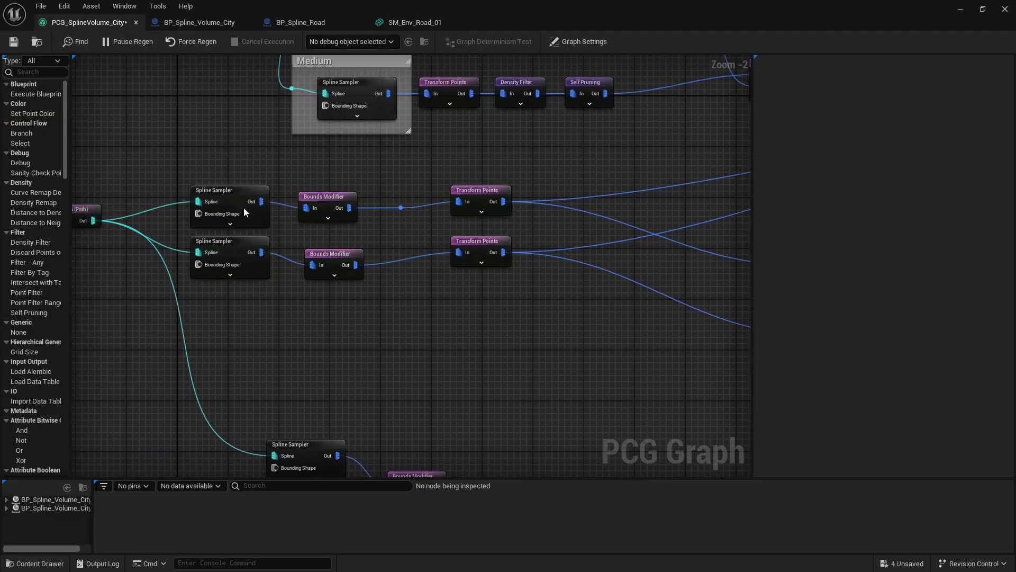
left_click(243, 200)
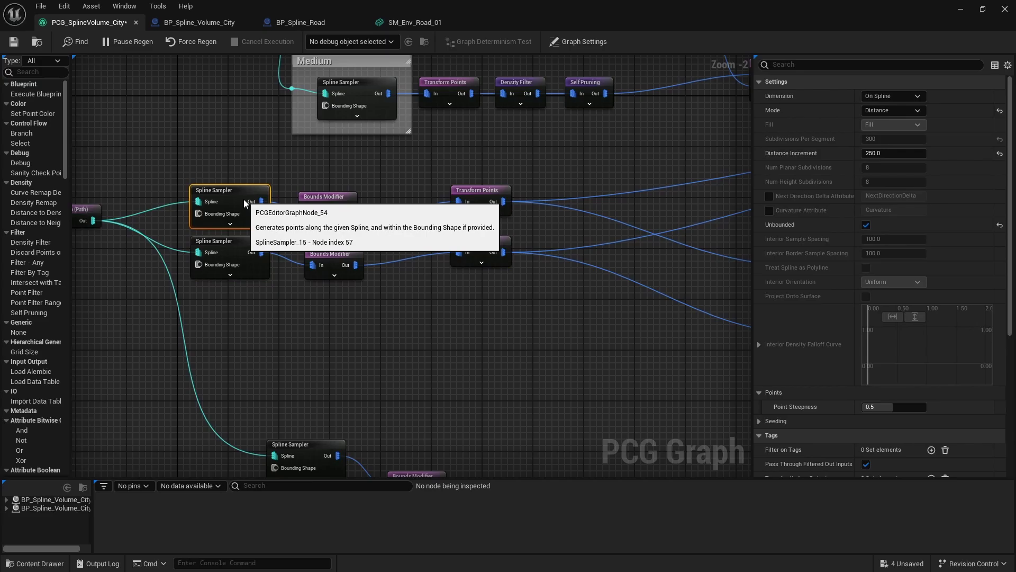
left_click(238, 242)
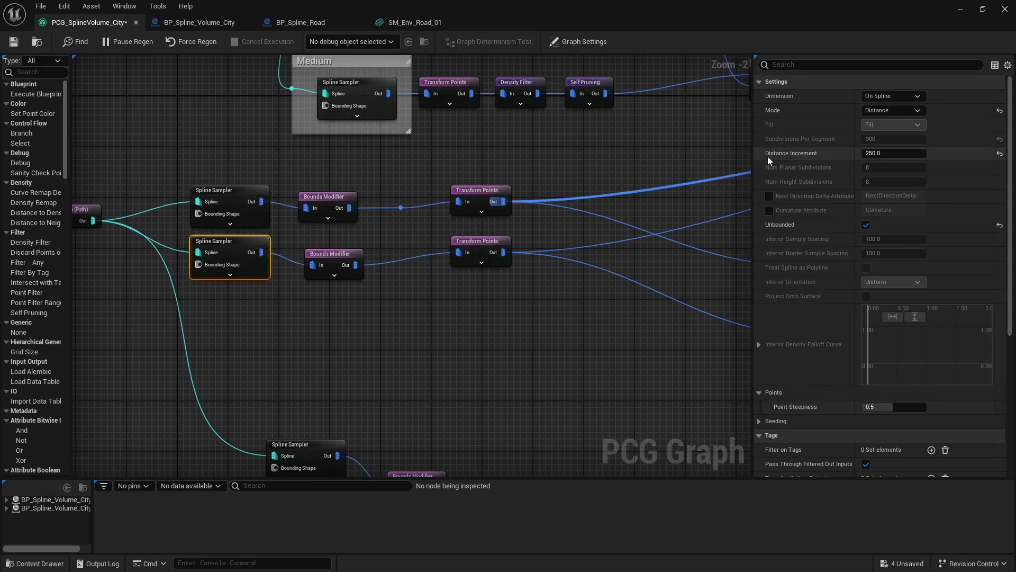
left_click(478, 191)
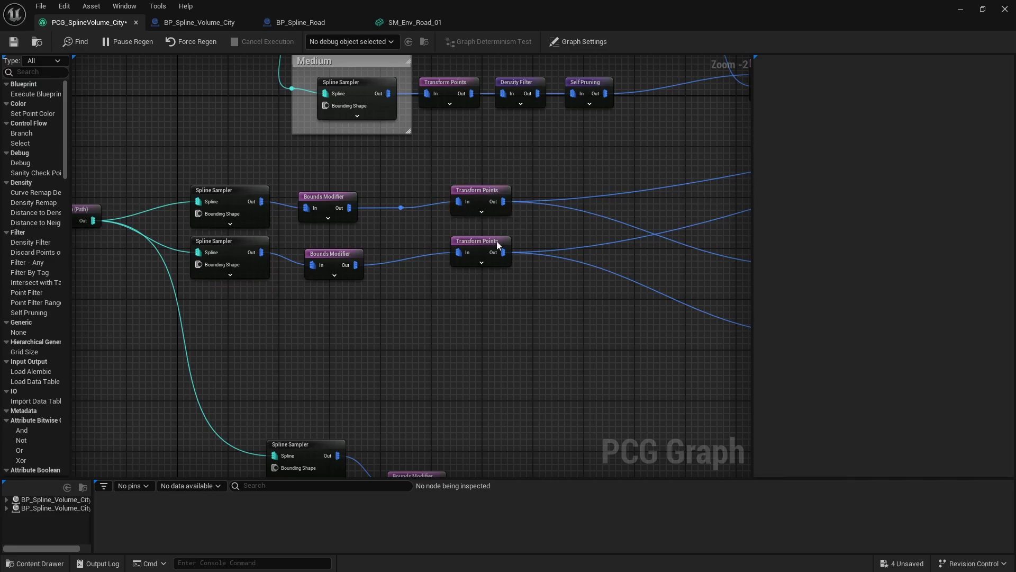
left_click(478, 251)
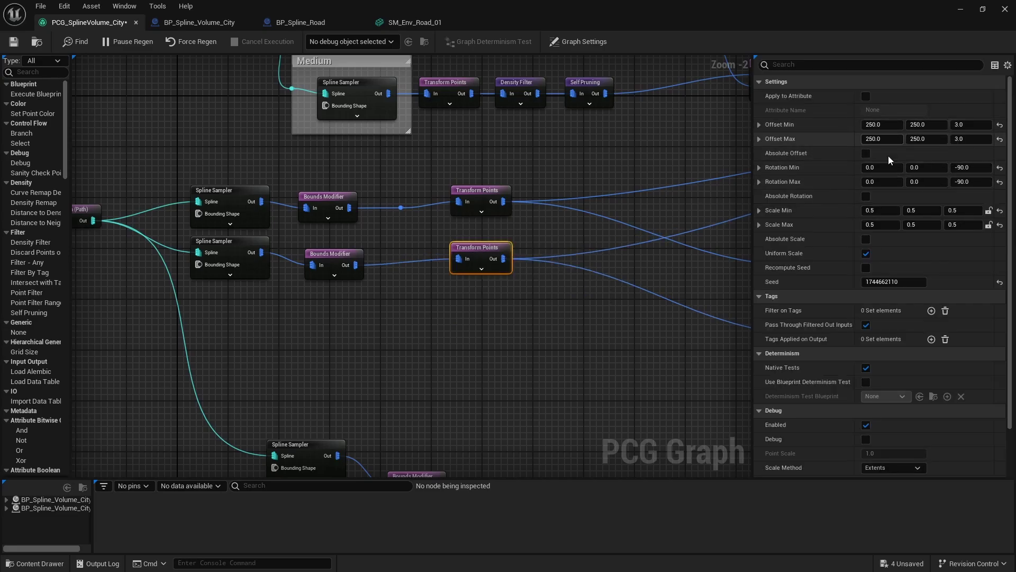
Step: Inspect the mesh settings of the Static Mesh Spawner at the end of the upper road branch
right_click_drag(547, 234, 326, 319)
left_click_drag(504, 294, 554, 422)
left_click_drag(529, 399, 508, 374)
left_click(514, 326)
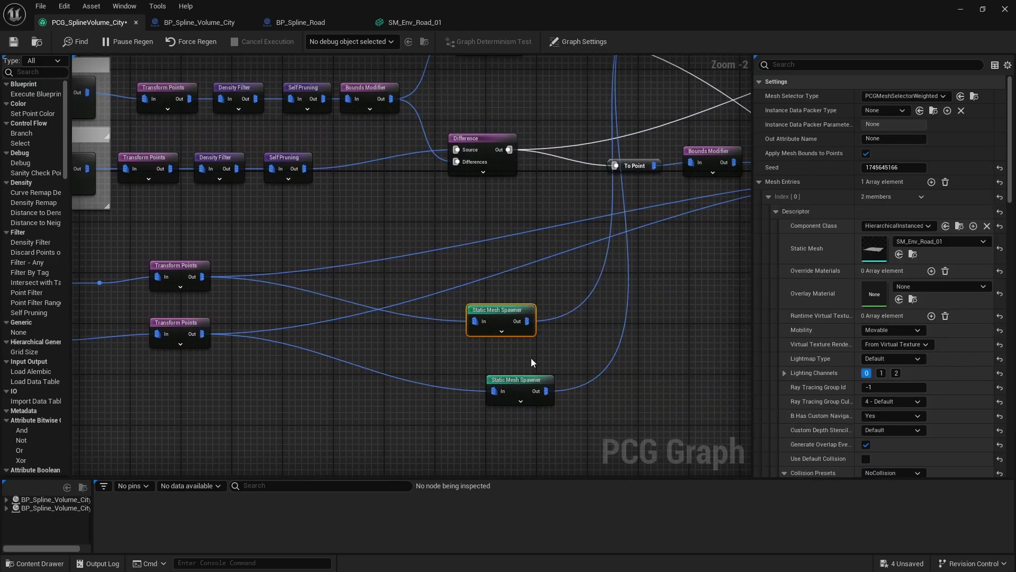
Step: Follow the road branches to the Difference node after the lower Bounds Modifier and shift it slightly closer to that modifier
left_click(516, 284)
right_click_drag(589, 275, 494, 431)
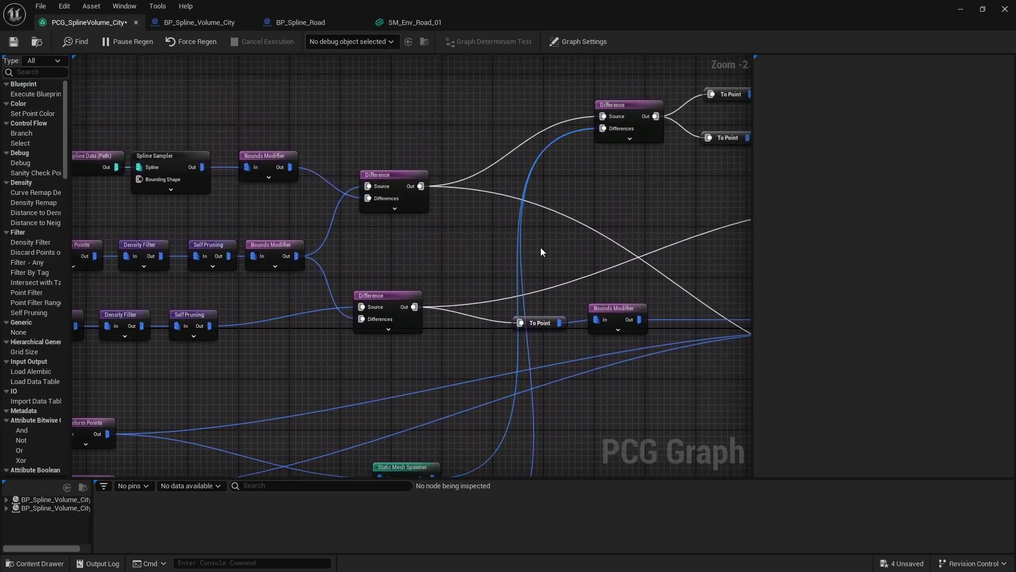
right_click_drag(365, 226, 435, 192)
right_click_drag(649, 350, 251, 292)
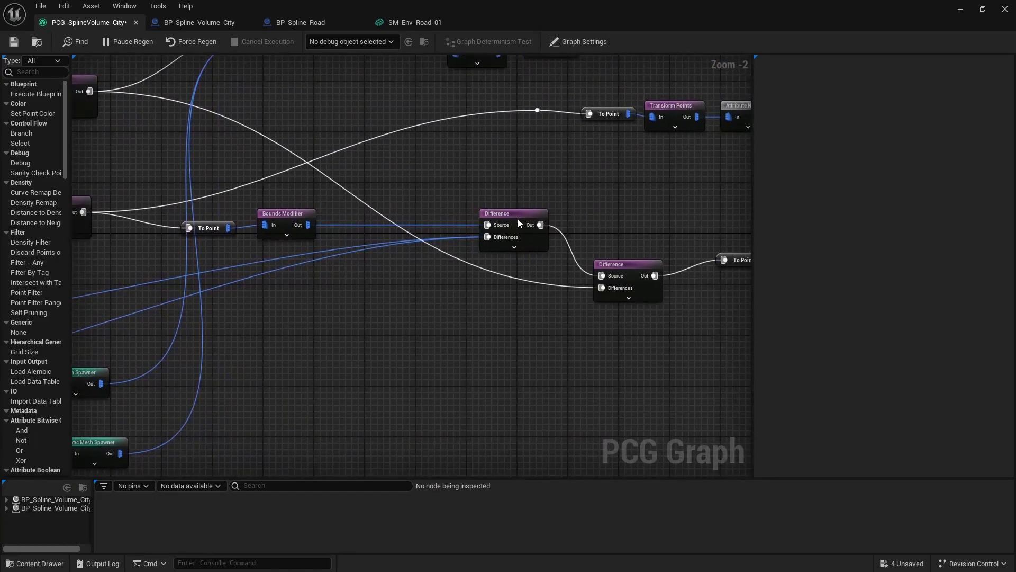
left_click_drag(518, 219, 472, 219)
Step: Shift the Get Spline Data (Path), Spline Sampler and Bounds Modifier nodes together with their Difference node slightly away from the branch below
right_click_drag(376, 286, 735, 315)
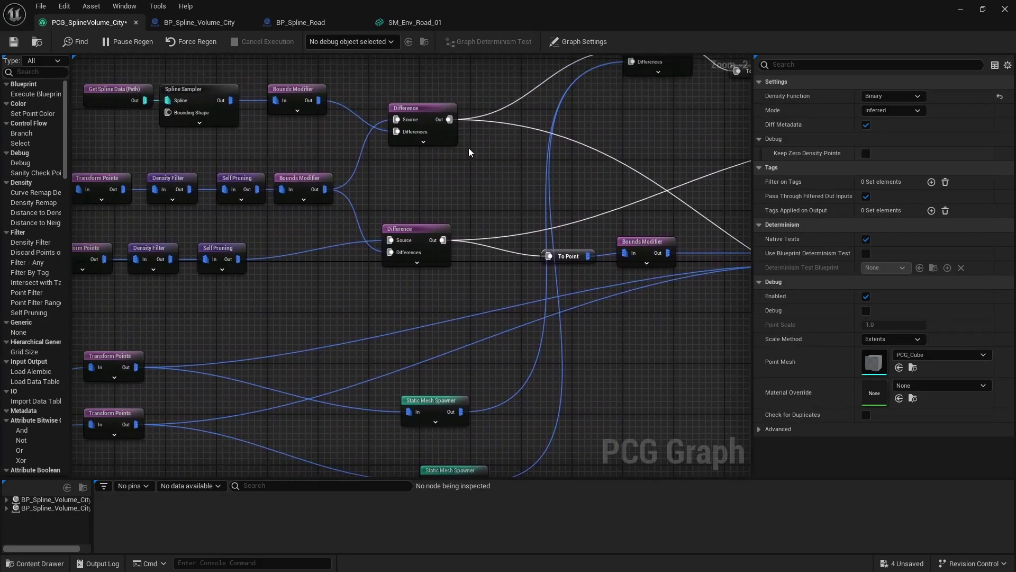
left_click(424, 117)
right_click_drag(340, 81, 455, 144)
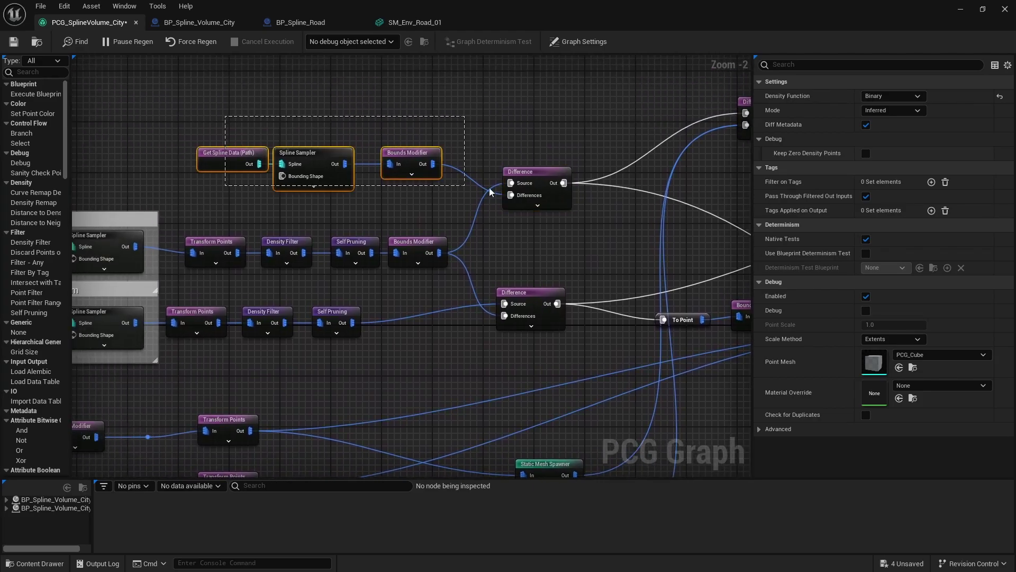
left_click(561, 193, "shift")
left_click_drag(561, 193, 587, 179)
right_click_drag(599, 111, 539, 110)
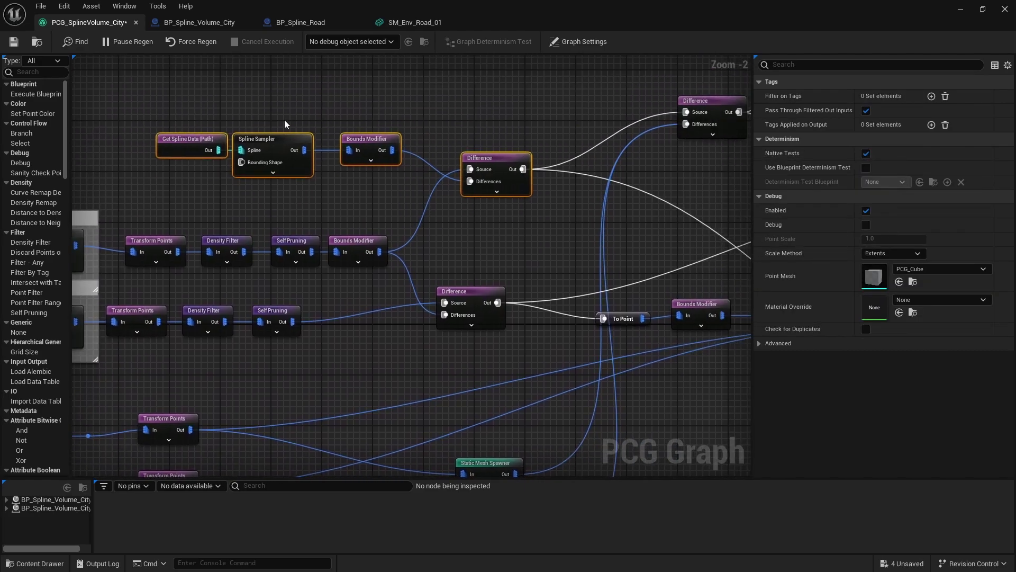
Step: Inspect the actor selection settings of Get Spline Data (Path) and compare the settings of the Difference nodes that follow
left_click(185, 141)
right_click_drag(598, 247, 240, 209)
right_click_drag(386, 335, 503, 339)
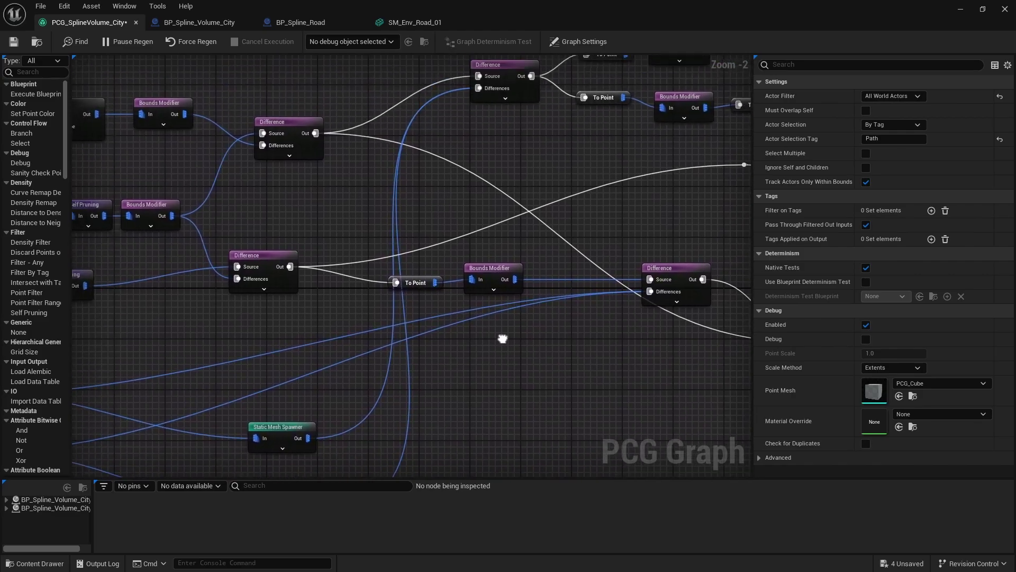
left_click(290, 127)
right_click_drag(278, 214, 438, 215)
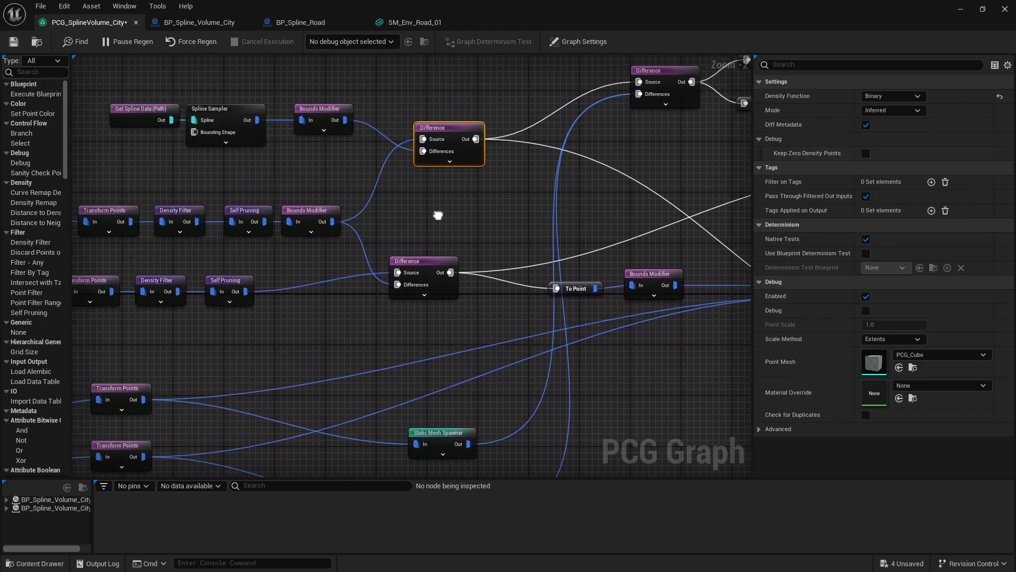
left_click(437, 267)
right_click_drag(500, 234, 337, 280)
left_click(496, 128)
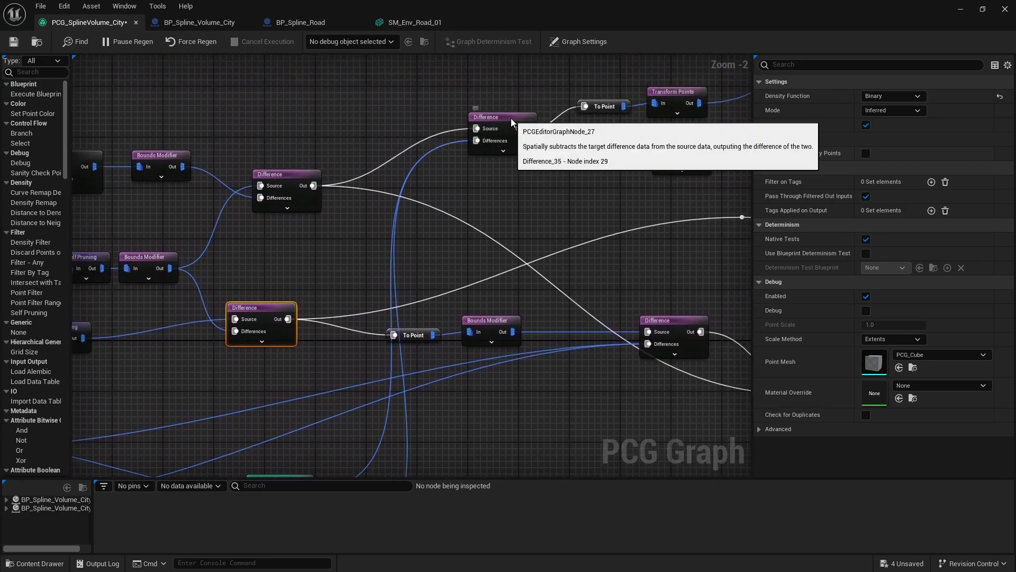
Step: Inspect the upper road branch's Static Mesh Spawner and the Difference node that subtracts the road points
right_click_drag(417, 262, 516, 108)
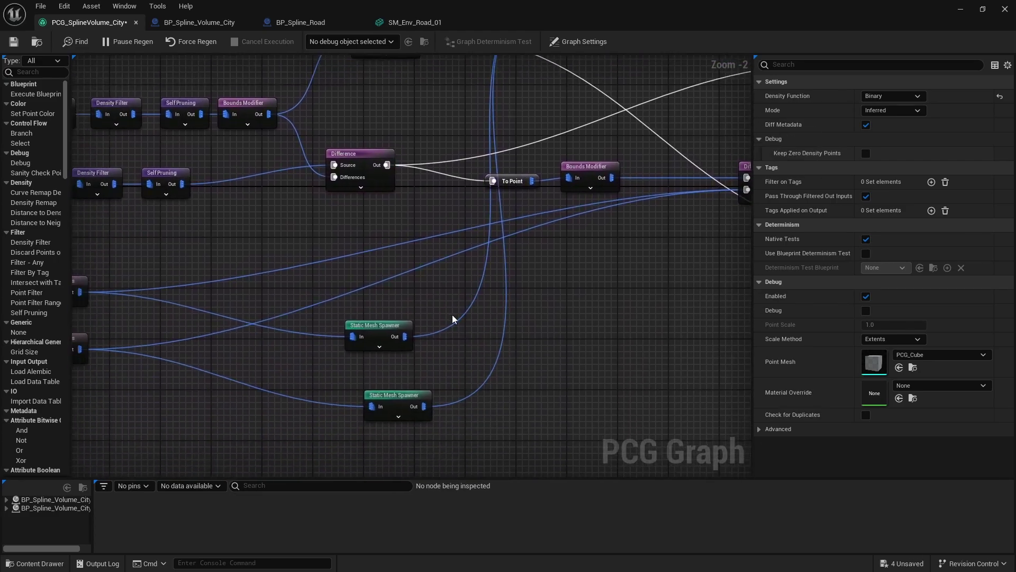
left_click(385, 322)
right_click_drag(568, 280, 314, 396)
left_click(521, 291)
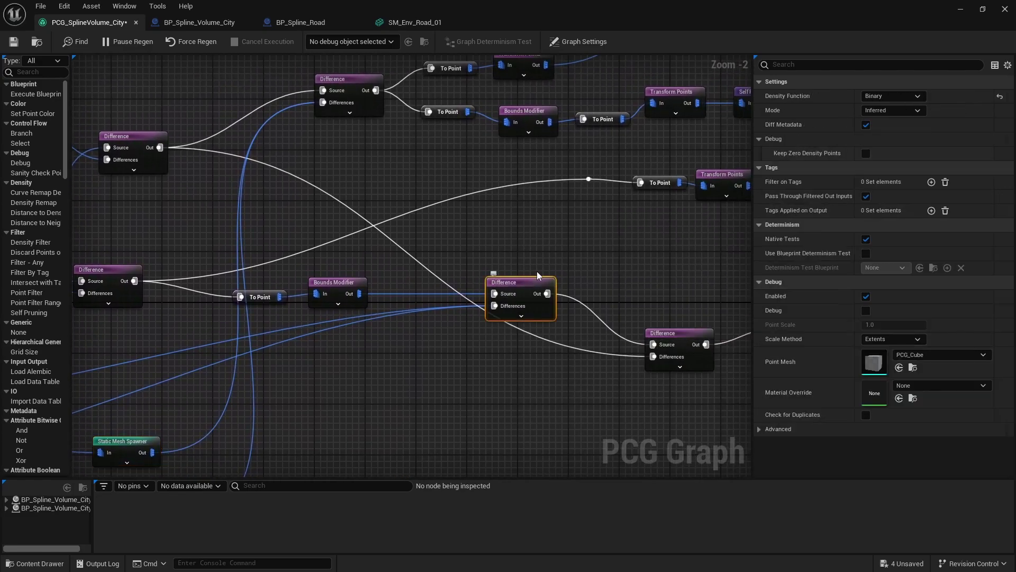
Step: Move the two chained Difference nodes in the lower building branch slightly closer to the nodes feeding them
right_click_drag(641, 274, 539, 232)
left_click_drag(425, 237, 441, 203)
left_click_drag(589, 293, 563, 290)
Step: Follow the Difference outputs to the end of the house branch and inspect the mesh entries of its Static Mesh Spawner
right_click_drag(402, 202, 692, 238)
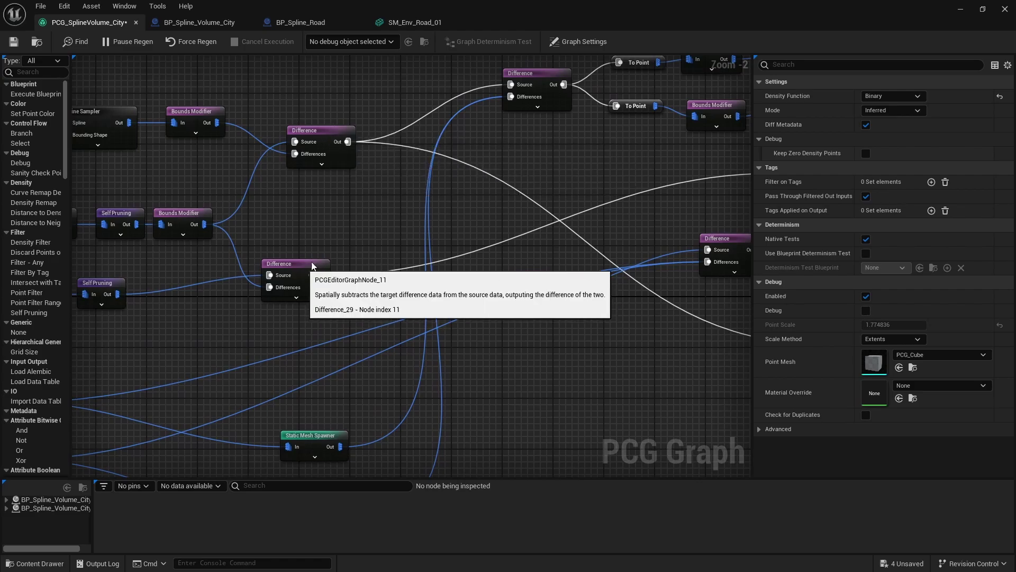
right_click_drag(642, 233, 107, 414)
left_click_drag(513, 301, 514, 300)
left_click(524, 225)
right_click_drag(555, 236, 402, 244)
left_click_drag(613, 152, 549, 196)
right_click_drag(466, 316, 254, 101)
right_click_drag(230, 247, 481, 194)
left_click_drag(593, 281, 686, 308)
right_click_drag(686, 308, 370, 324)
left_click_drag(550, 228, 547, 214)
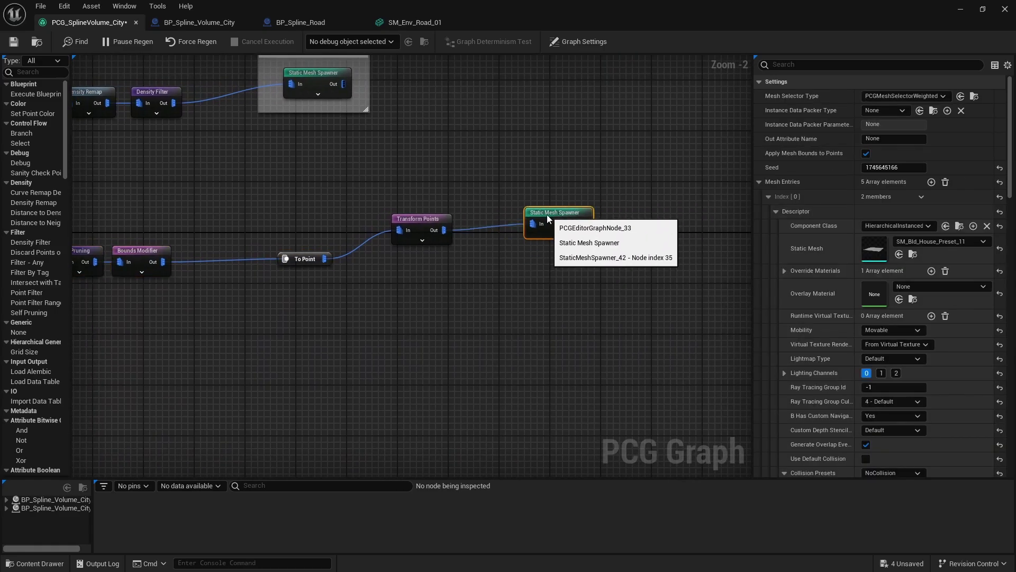
left_click(769, 198)
Step: Inspect the static mesh assigned in the first mesh entry of the light pole branch's Static Mesh Spawner
right_click_drag(481, 318, 737, 167)
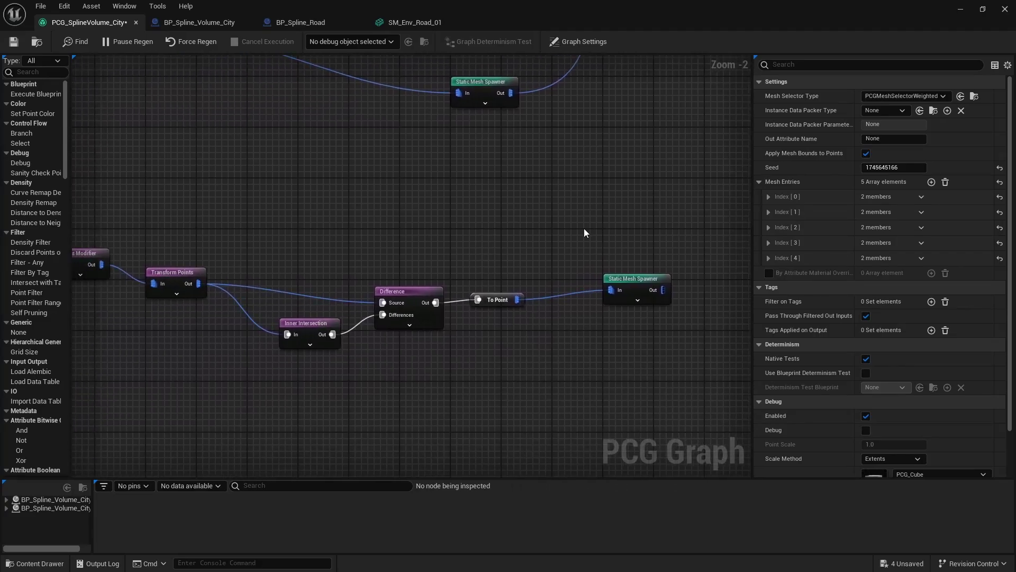
left_click(620, 280)
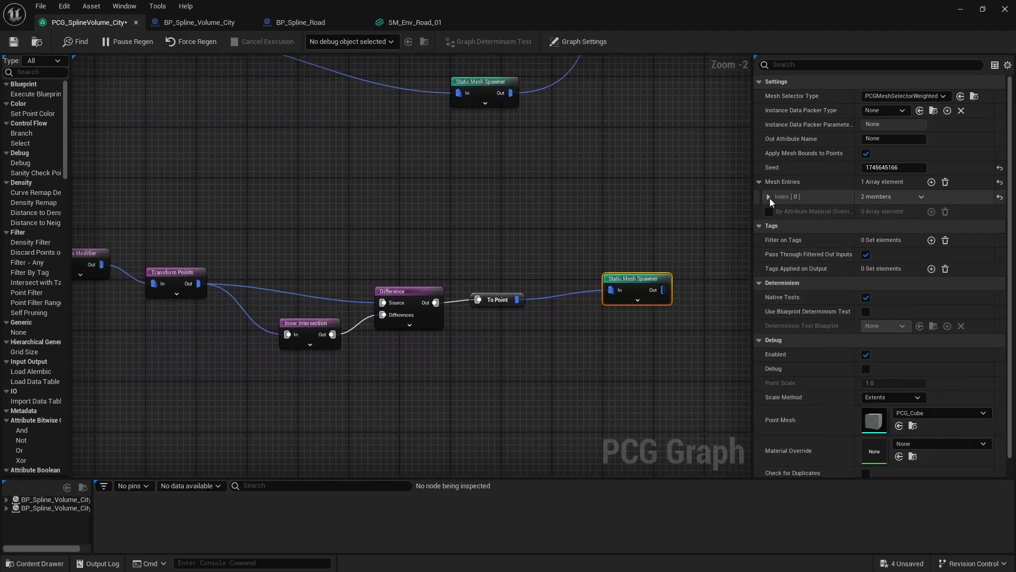
left_click(770, 198)
left_click(776, 211)
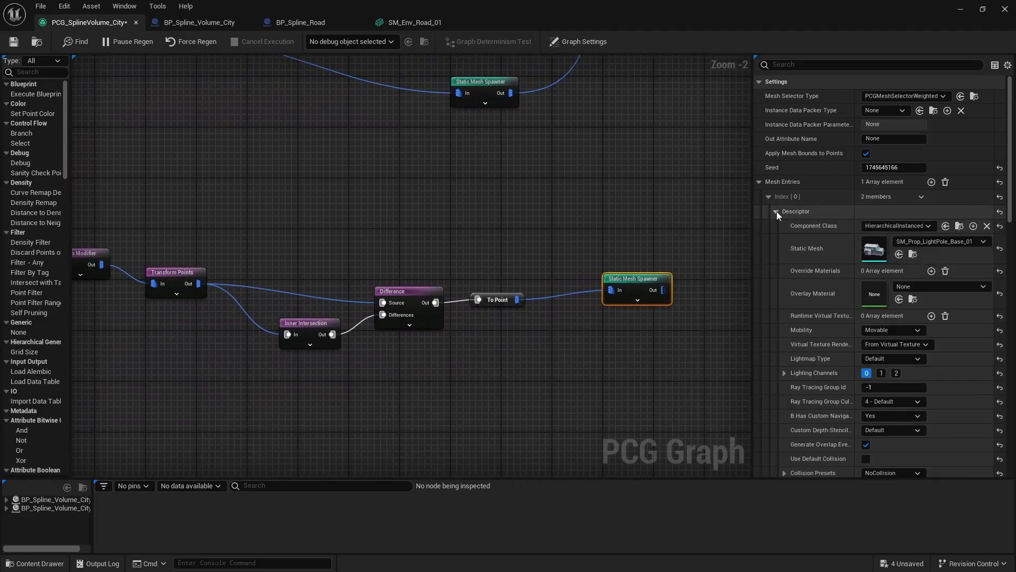
Step: Trace the light pole branch back from its spawner and inspect the offset and scale settings of its Transform Points node
right_click_drag(311, 143, 734, 271)
right_click_drag(565, 316, 325, 224)
left_click(379, 302)
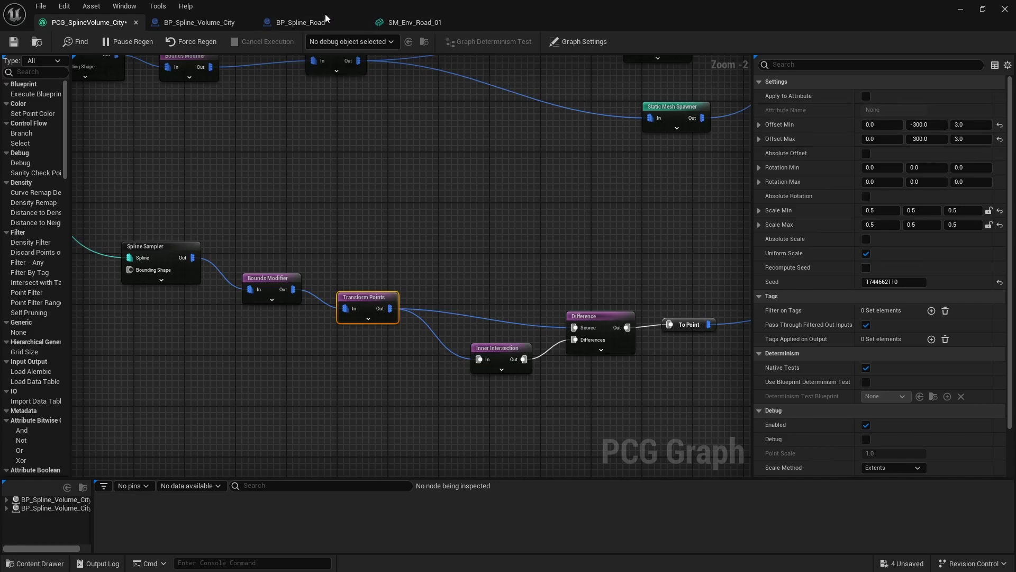
Step: Uncover the town level behind the graph window and fly along the road to view the generated light poles
left_click_drag(383, 10, 406, 471)
key("w")
mouse_move(465, 414)
right_mouse_down()
mouse_move(465, 439)
mouse_move(577, 370)
mouse_move(683, 355)
mouse_move(598, 354)
mouse_move(448, 416)
right_mouse_up()
key("w")
scroll(465, 317, "down", 3)
Step: Return to the PCG graph and inspect the mesh settings of the sidewalk Static Mesh Spawner above the Large Buildings group
left_click_drag(453, 465, 453, 0)
right_click_drag(425, 137, 0, 571)
right_click_drag(520, 90, 310, 236)
left_click_drag(452, 185, 444, 180)
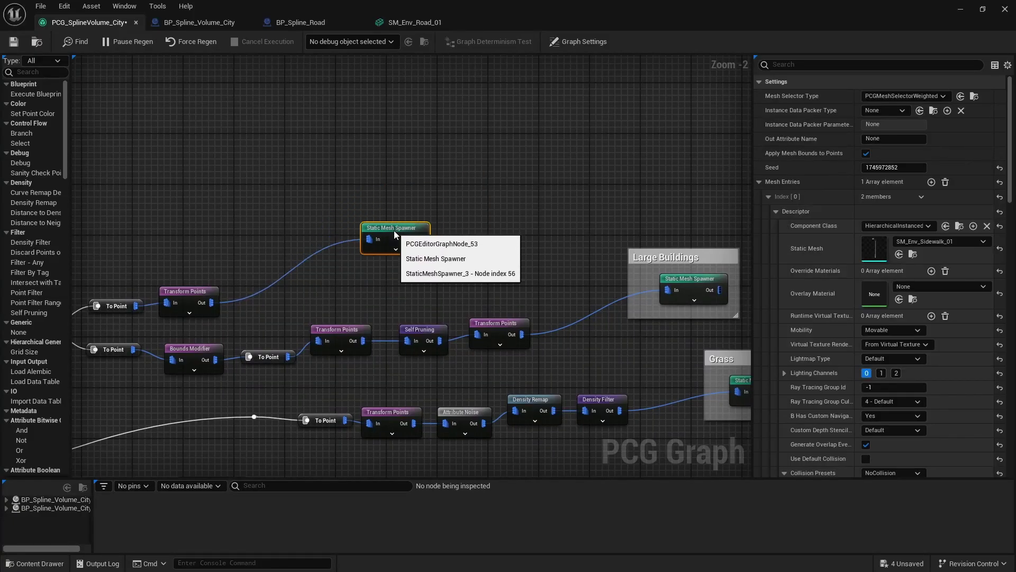
Step: Uncover the town level again and fly around the houses and roads to examine the generated layout
left_click_drag(333, 3, 379, 471)
right_click_drag(378, 317, 254, 387)
key("e")
key("w")
scroll(323, 313, "down", 2)
scroll(275, 317, "up", 2)
key("e")
key("s")
right_click_drag(471, 281, 459, 275)
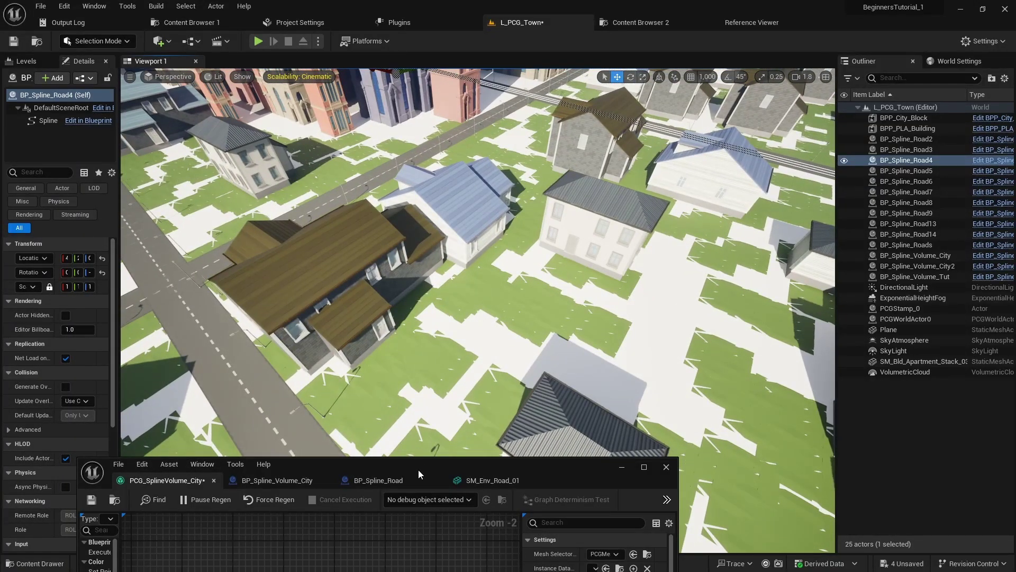
Step: Return to the PCG graph and nudge the Difference node after the lower Self Pruning node while reviewing the branches it feeds
double_click(418, 469)
right_click_drag(582, 297, 340, 102)
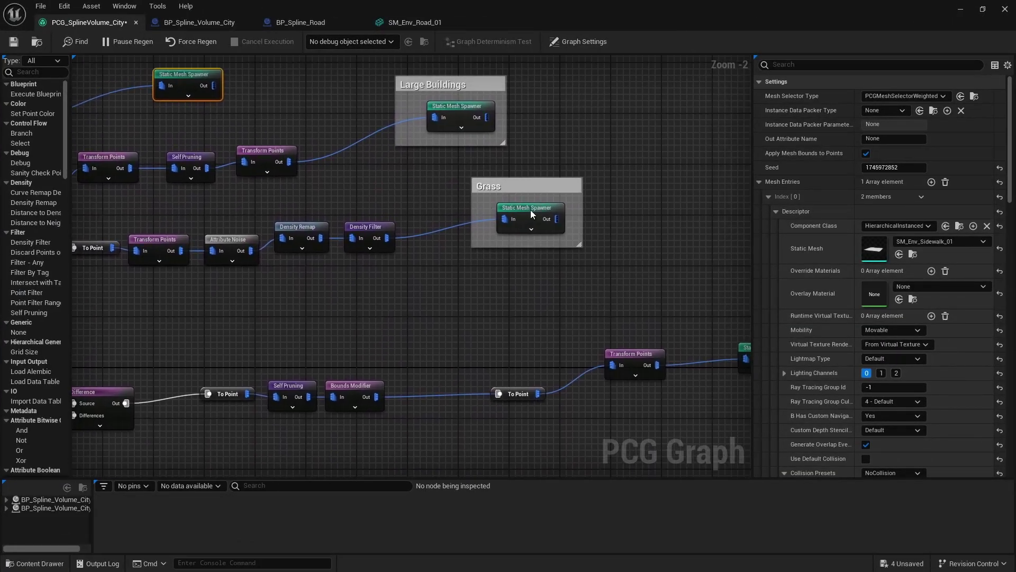
right_click_drag(353, 199, 715, 176)
right_click_drag(322, 193, 467, 247)
left_click_drag(462, 244, 454, 229)
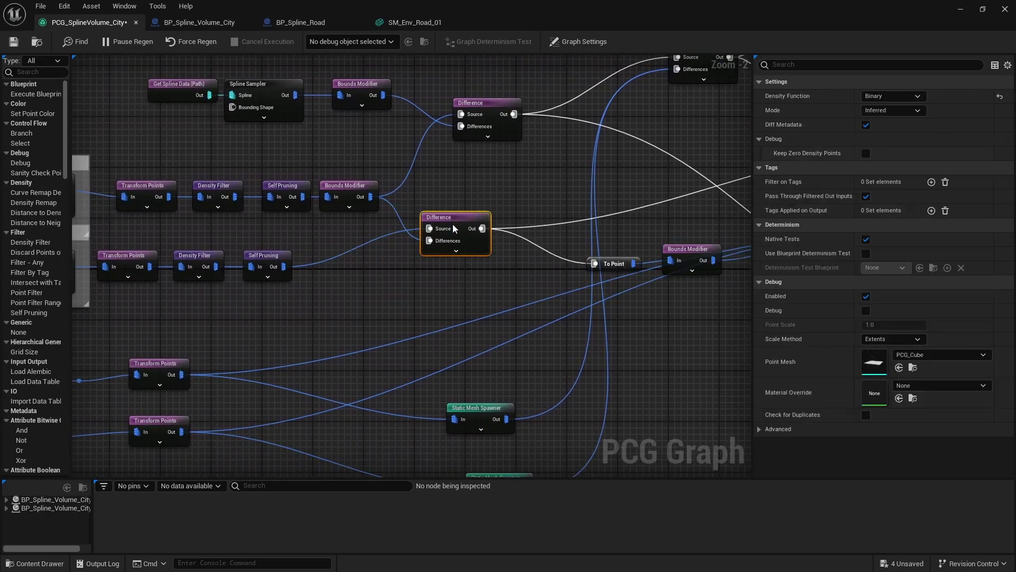
right_click_drag(487, 195, 196, 171)
Step: Uncover the town level and view the road crossing with its surrounding light poles up close
left_click_drag(264, 7, 324, 516)
right_click_drag(529, 222, 513, 270)
left_click(415, 125)
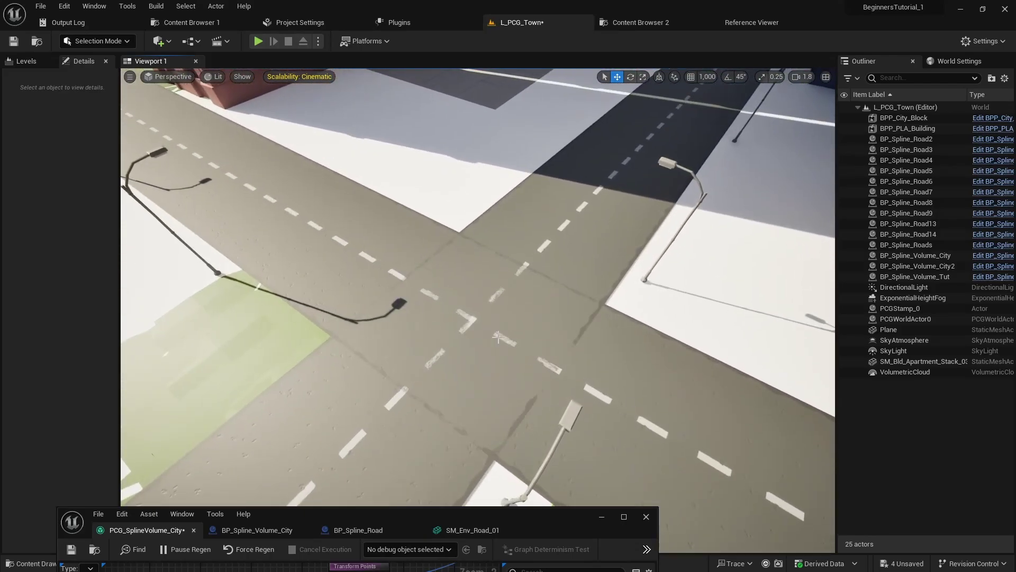
Step: Return to the PCG graph and nudge the light pole branch's Inner Intersection and Difference nodes while reviewing their settings
left_click_drag(390, 514, 428, 4)
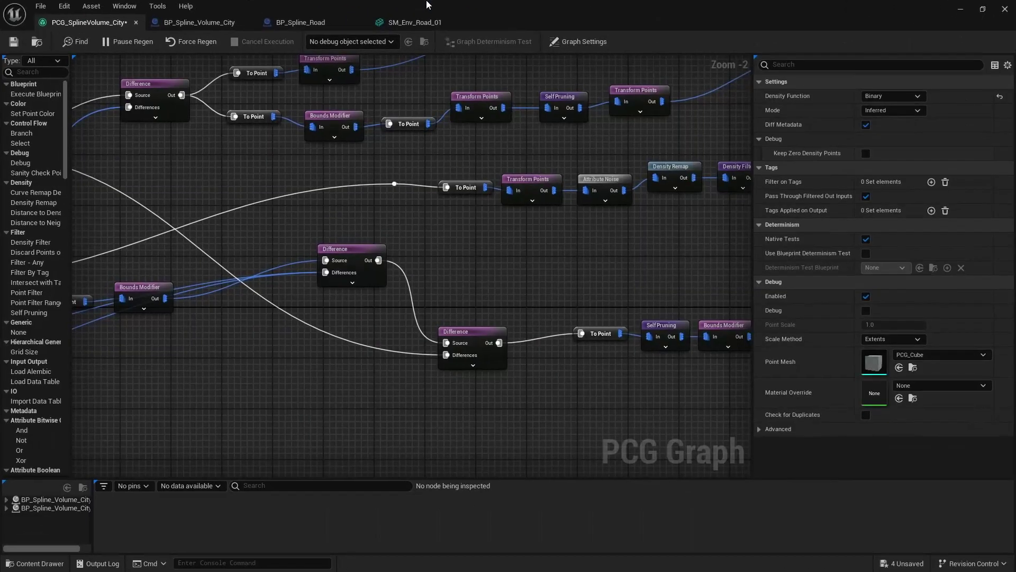
right_click_drag(266, 241, 1015, 68)
right_click_drag(617, 192, 756, 58)
right_click_drag(562, 344, 283, 232)
left_click_drag(446, 319, 426, 331)
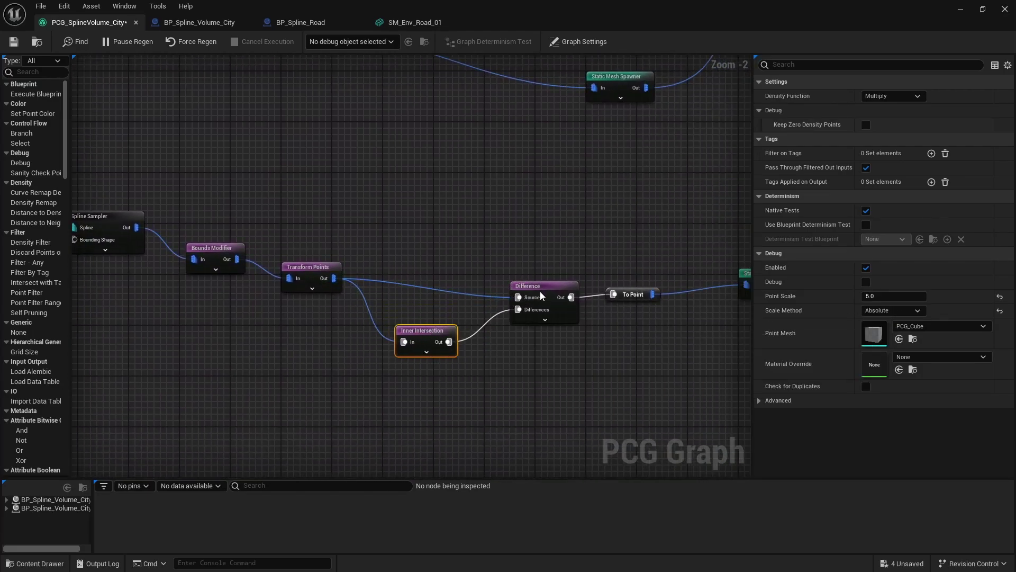
left_click_drag(541, 295, 532, 281)
Step: Look over the road branches, then uncover the level and fly back to view the whole generated town from above
right_click_drag(368, 213, 402, 372)
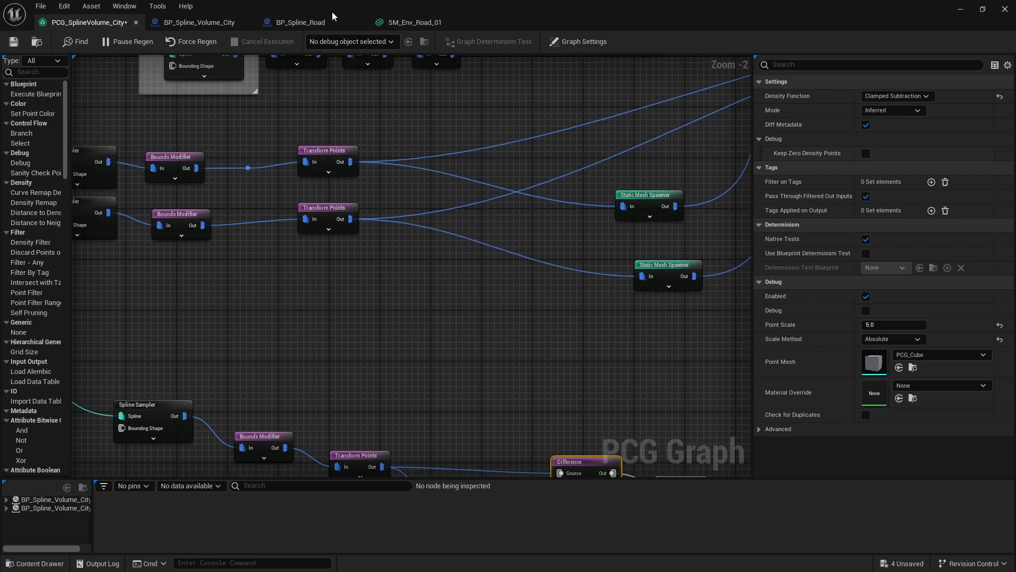
right_click_drag(500, 296, 473, 359)
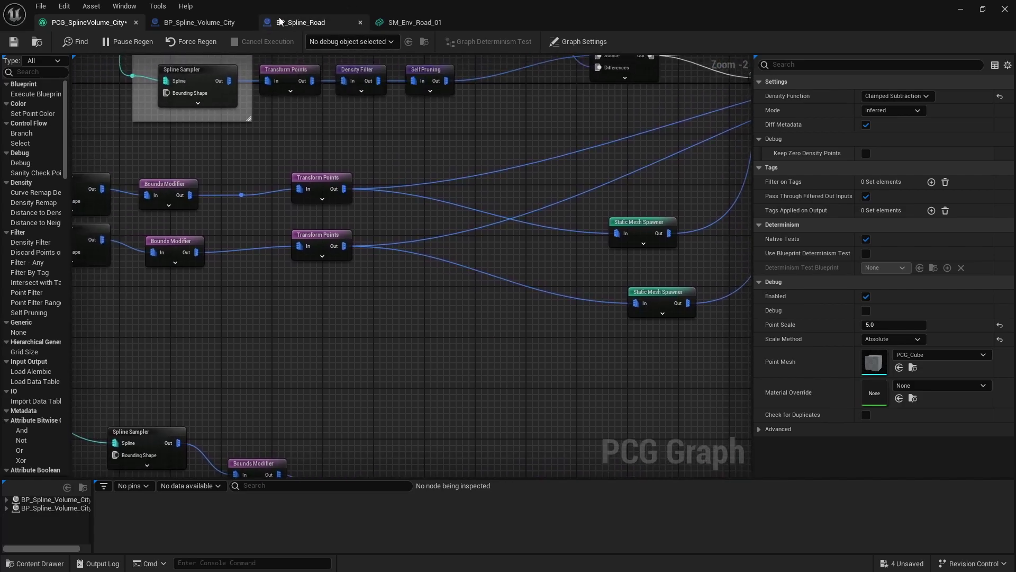
left_click_drag(249, 6, 331, 469)
key("s")
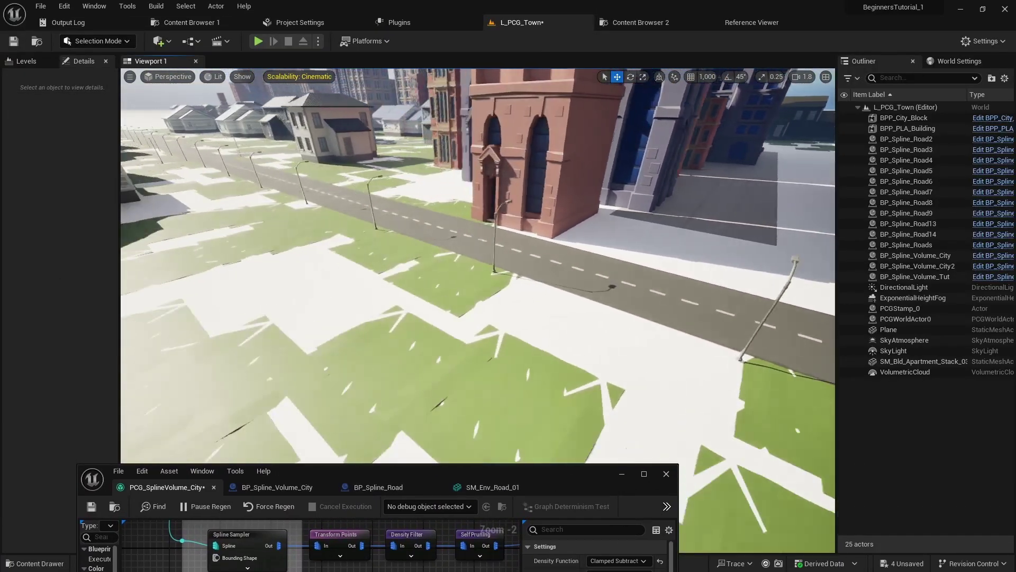
scroll(328, 238, "up", 3)
key("s")
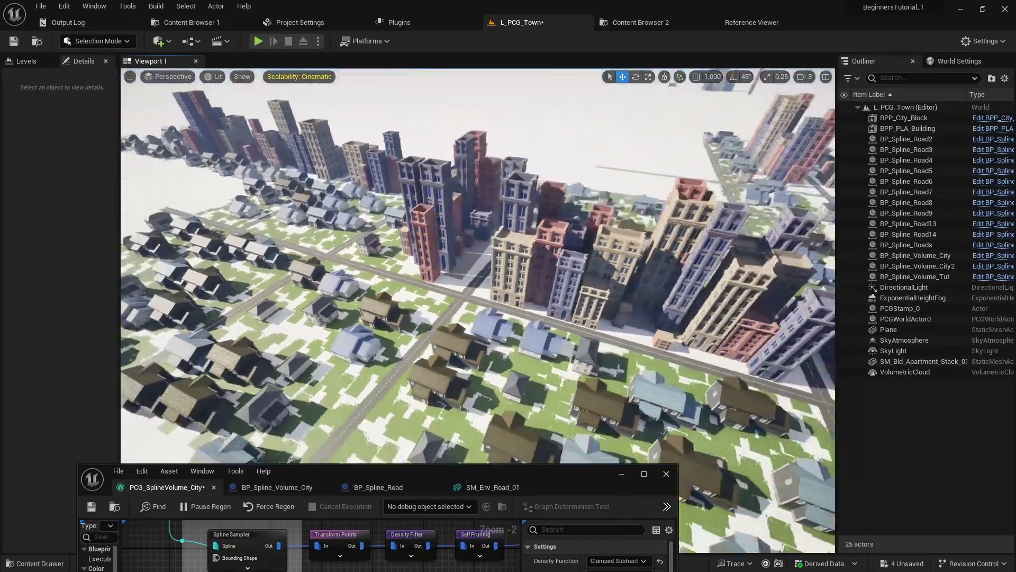